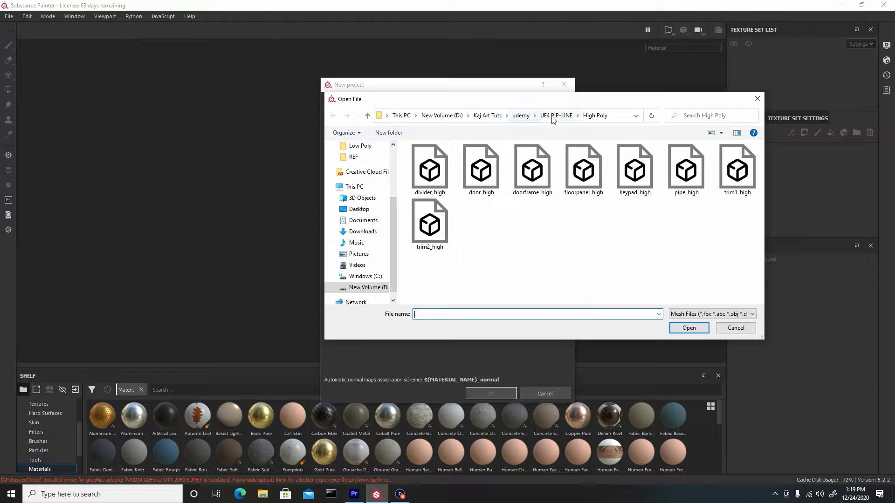
Step: Create a new project from the floorpanel_low mesh in the Low Poly folder, keeping the default project settings
{"action": "left_click", "coordinate": [556, 116]}
{"action": "left_click", "coordinate": [442, 171]}
{"action": "double_click", "coordinate": [442, 171]}
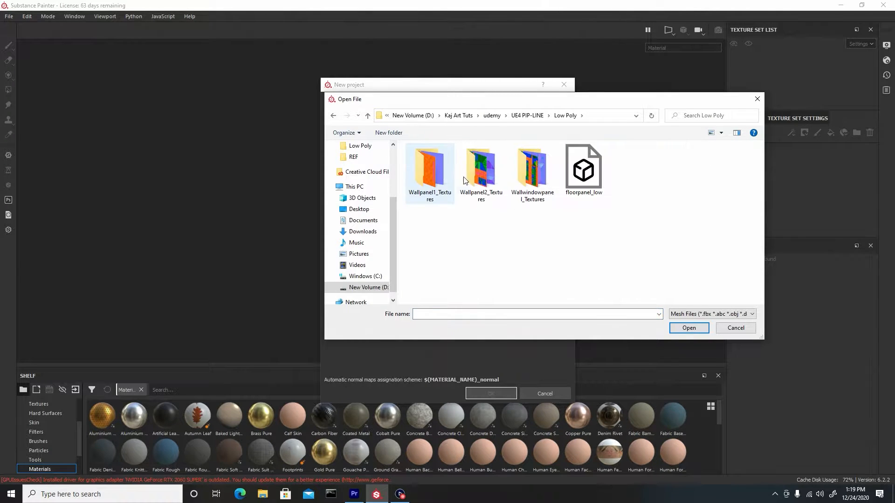
{"action": "left_click", "coordinate": [584, 171]}
{"action": "left_click", "coordinate": [688, 328]}
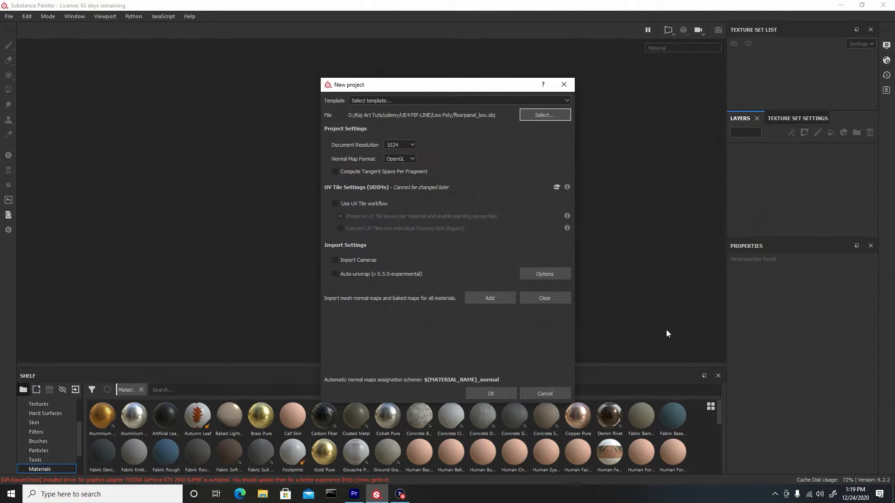
{"action": "left_click", "coordinate": [484, 393]}
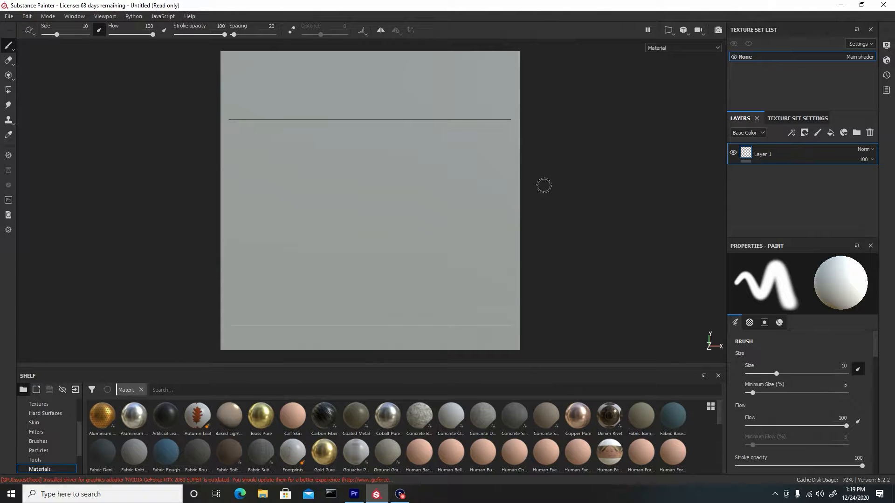
Step: Open the mesh map baking settings for the texture set and set the output size to 4096
{"action": "left_click", "coordinate": [796, 118]}
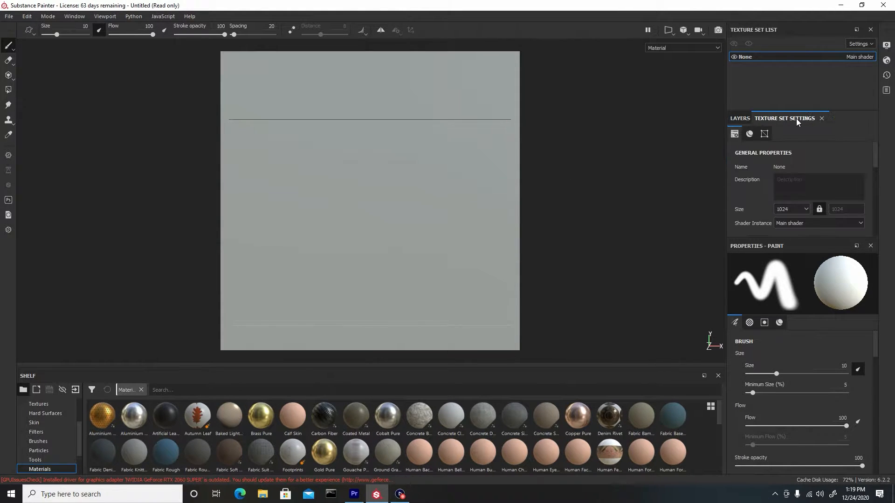
{"action": "scroll", "coordinate": [765, 178], "scroll_direction": "down", "scroll_amount": 3}
{"action": "scroll", "coordinate": [846, 188], "scroll_direction": "down", "scroll_amount": 5}
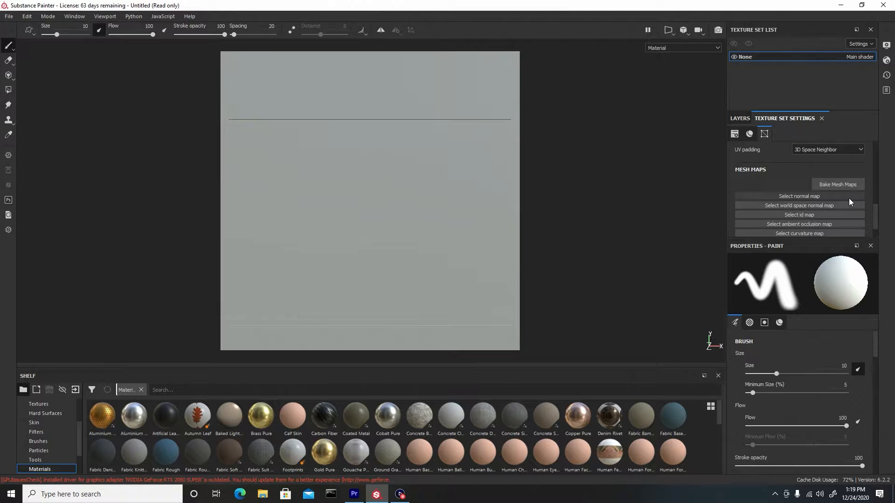
{"action": "left_click", "coordinate": [838, 185]}
{"action": "left_click", "coordinate": [471, 118]}
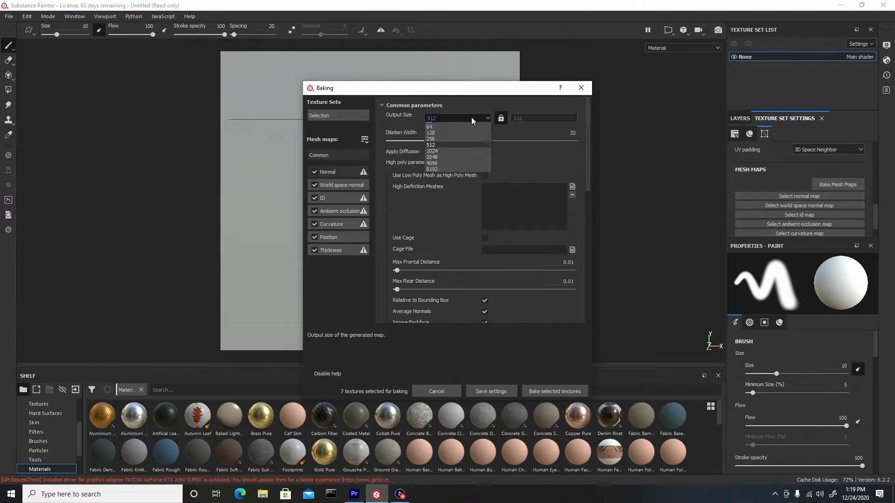
{"action": "left_click", "coordinate": [459, 169]}
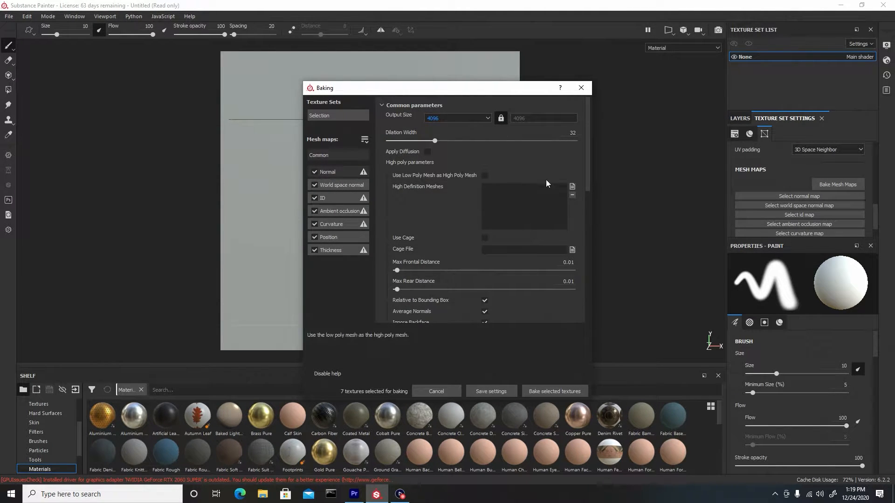
Step: Load floorpanel_high from the High Poly folder as the high definition mesh for baking
{"action": "left_click", "coordinate": [572, 187]}
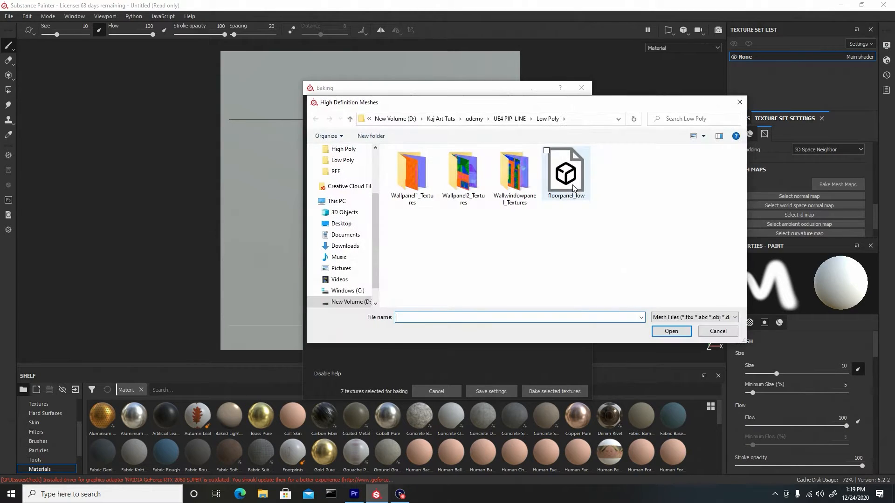
{"action": "left_click", "coordinate": [507, 120]}
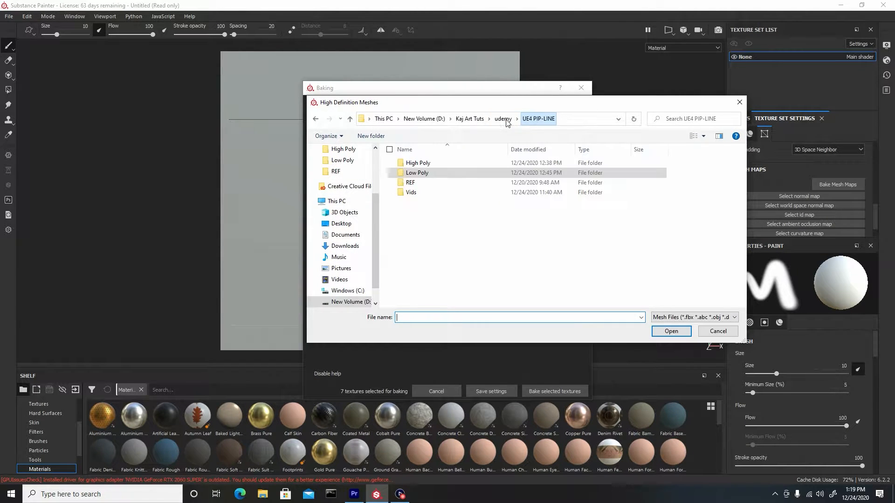
{"action": "double_click", "coordinate": [438, 162]}
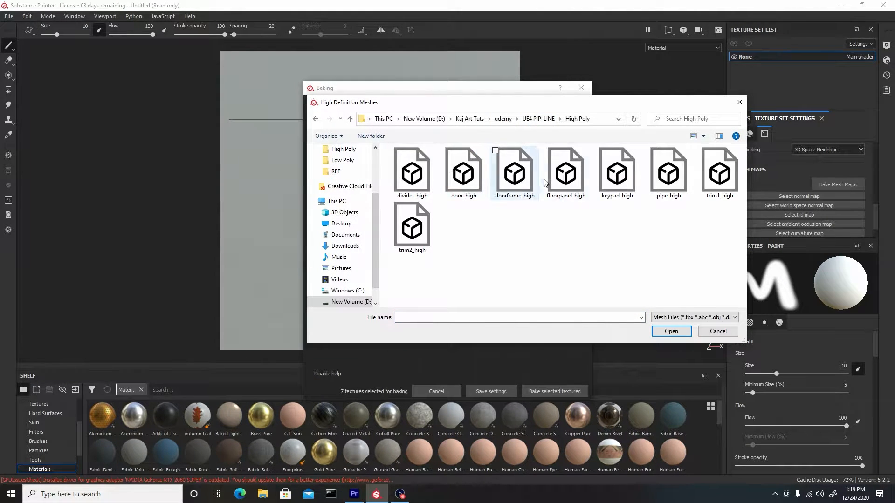
{"action": "double_click", "coordinate": [578, 182]}
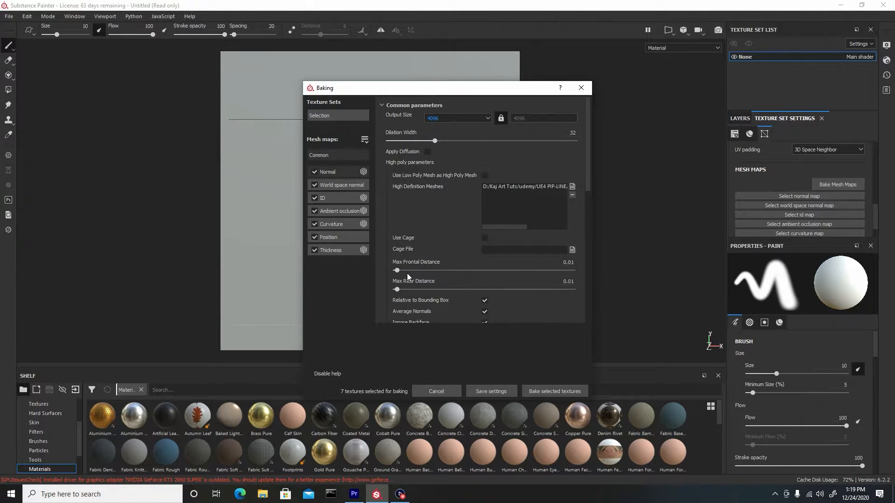
Step: Set both the max frontal distance and the max rear distance for the bake to 0.024
{"action": "left_click", "coordinate": [399, 270]}
{"action": "left_click_drag", "start_coordinate": [400, 270], "coordinate": [401, 270]}
{"action": "left_click", "coordinate": [397, 290]}
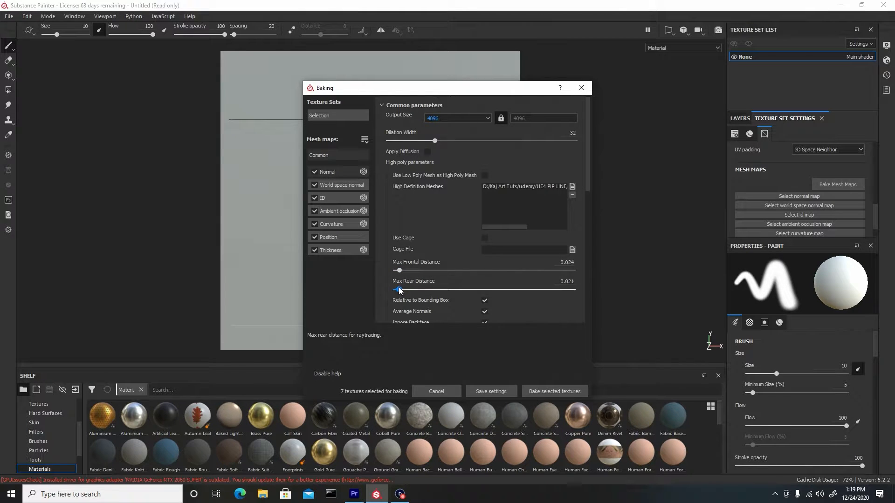
{"action": "left_click_drag", "start_coordinate": [399, 290], "coordinate": [400, 290]}
Step: Set the bake antialiasing to Subsampling 8x8 and bake all the selected mesh maps
{"action": "scroll", "coordinate": [422, 242], "scroll_direction": "down", "scroll_amount": 1}
{"action": "scroll", "coordinate": [419, 226], "scroll_direction": "down", "scroll_amount": 2}
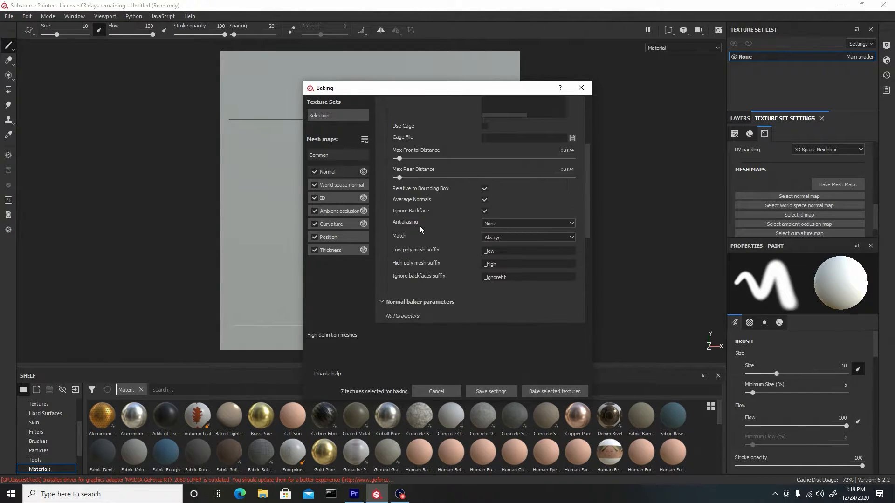
{"action": "left_click", "coordinate": [492, 224]}
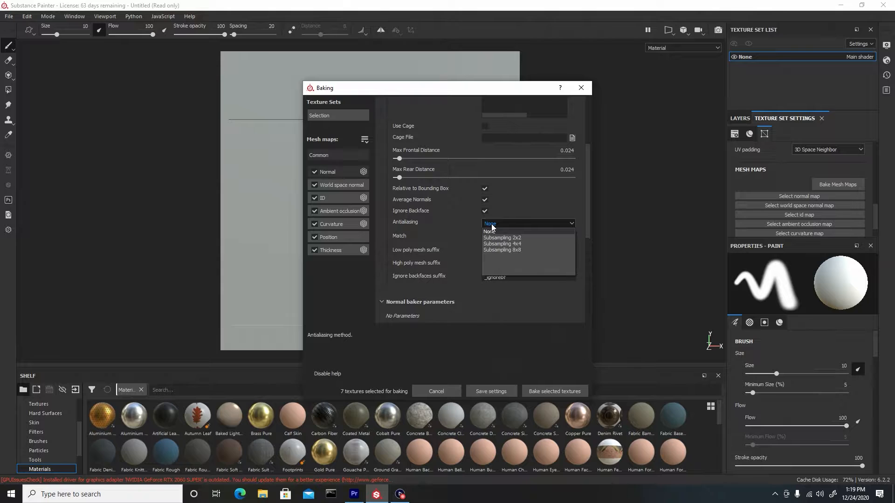
{"action": "left_click", "coordinate": [513, 249]}
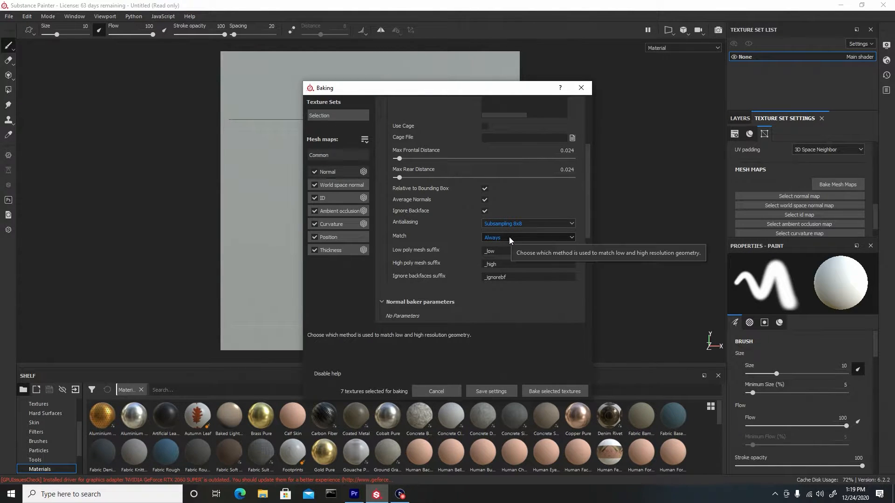
{"action": "left_click", "coordinate": [551, 391]}
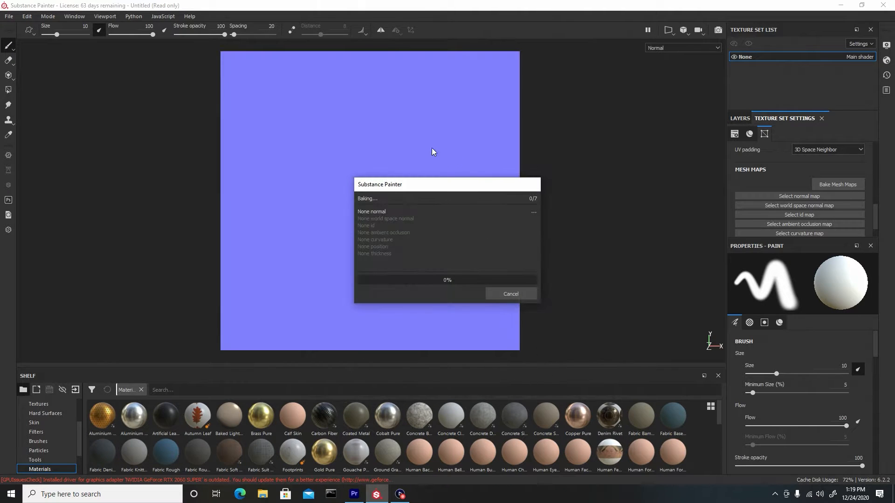
{"action": "left_click_drag", "start_coordinate": [391, 186], "coordinate": [569, 124]}
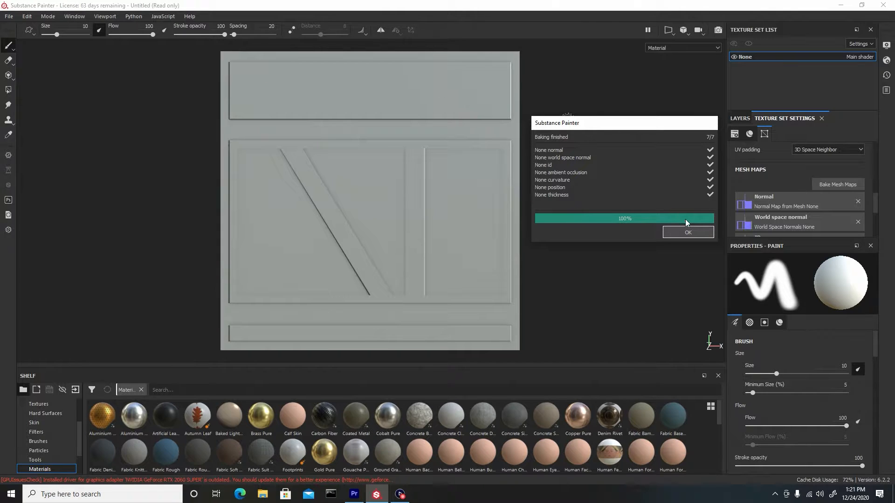
{"action": "left_click", "coordinate": [694, 231]}
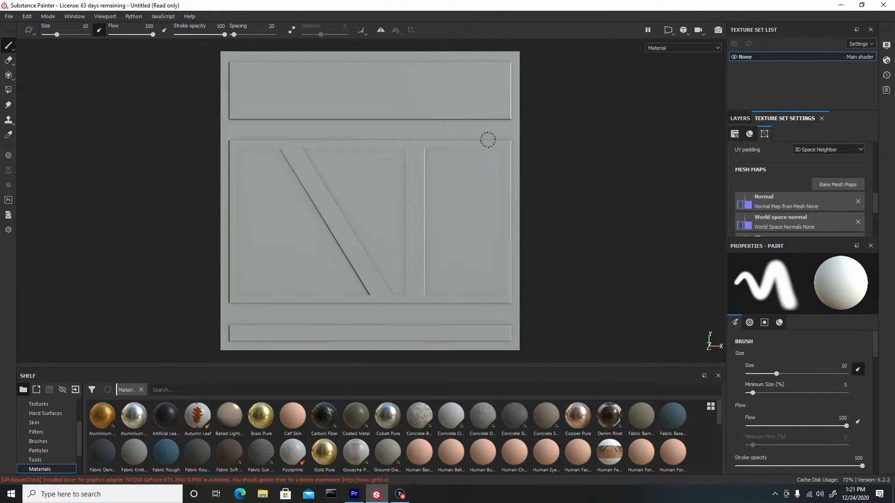
Step: Examine the baked detail on the floor panel from several angles and under rotated environment lighting
{"action": "left_click_drag", "start_coordinate": [175, 191], "coordinate": [221, 102], "text": "alt"}
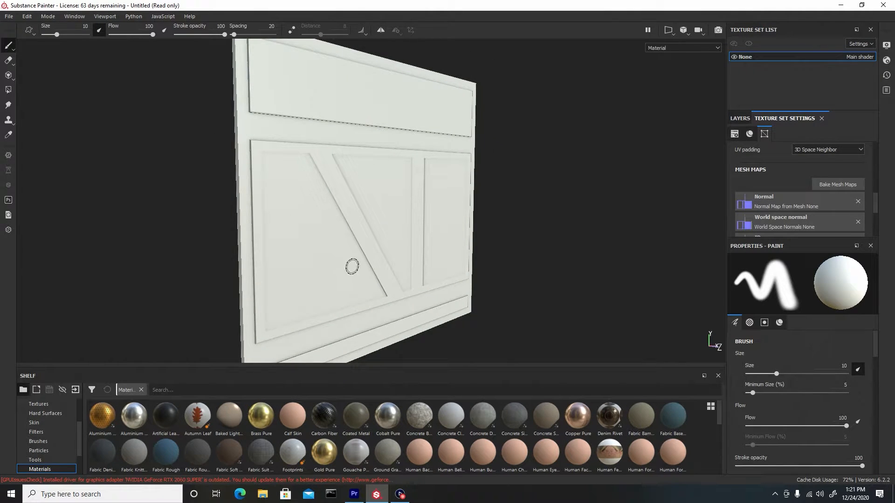
{"action": "left_click_drag", "start_coordinate": [379, 290], "coordinate": [534, 275], "text": "alt"}
{"action": "right_click_drag", "start_coordinate": [398, 173], "coordinate": [320, 119], "text": "alt"}
{"action": "left_click_drag", "start_coordinate": [413, 174], "coordinate": [144, 170], "text": "alt"}
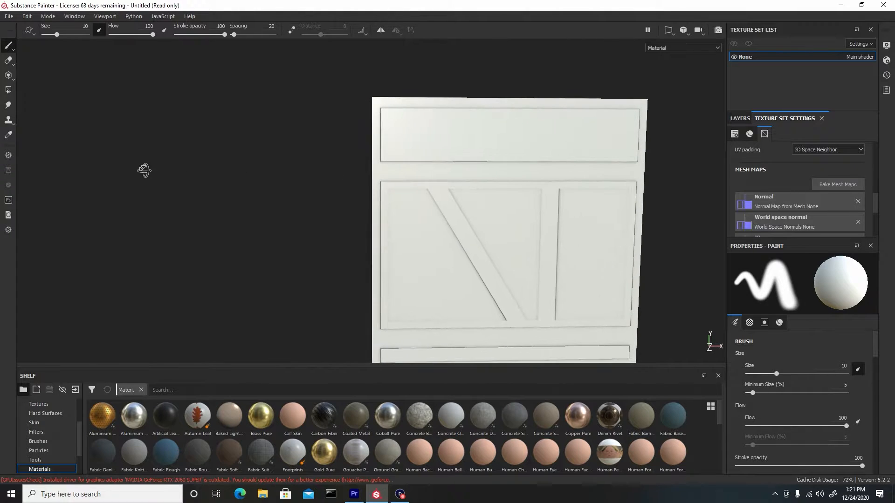
{"action": "middle_click_drag", "start_coordinate": [383, 216], "coordinate": [275, 176], "text": "alt"}
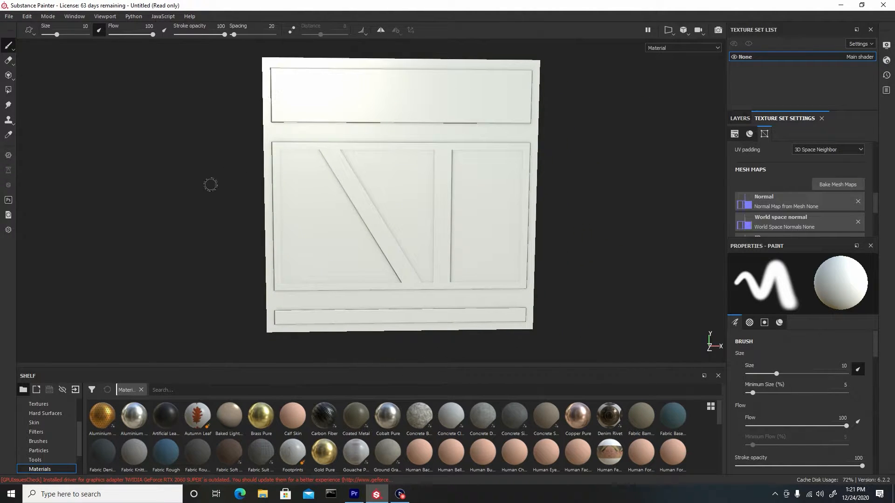
{"action": "right_click_drag", "start_coordinate": [210, 184], "coordinate": [346, 196], "text": "shift"}
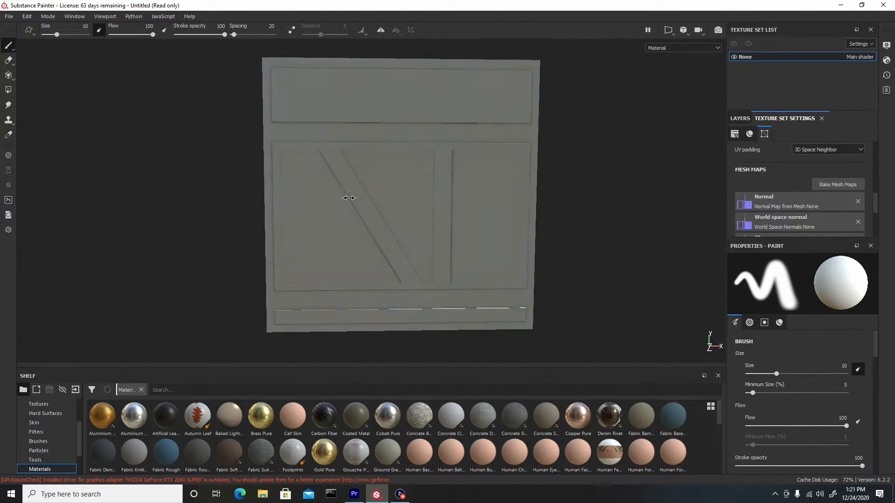
Step: Set the texture set's size to 2048
{"action": "scroll", "coordinate": [796, 169], "scroll_direction": "up", "scroll_amount": 5}
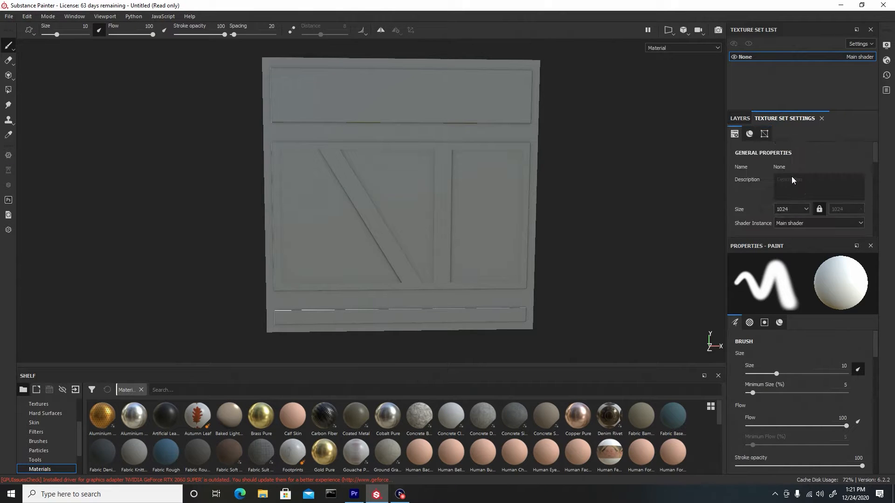
{"action": "left_click", "coordinate": [793, 211]}
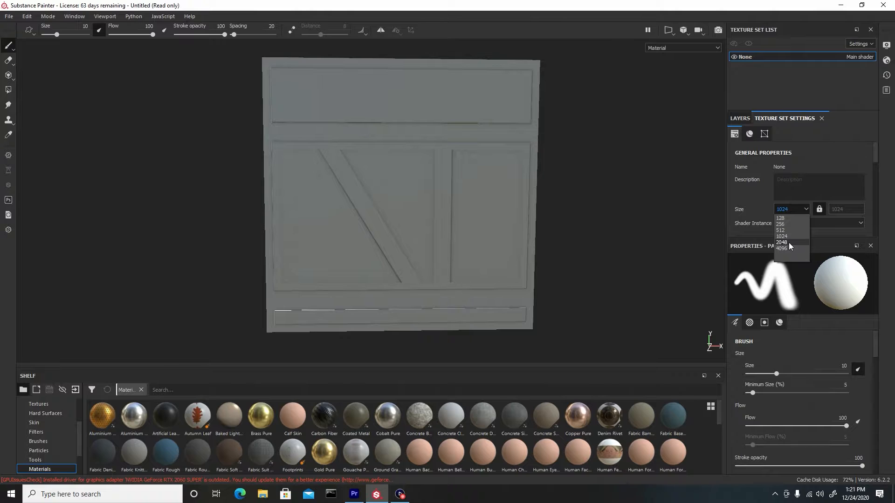
{"action": "left_click", "coordinate": [788, 243]}
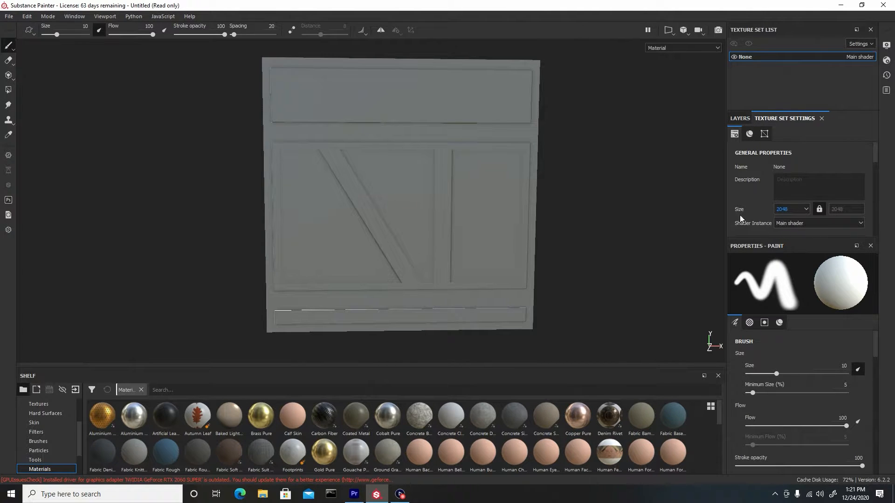
{"action": "mouse_move", "coordinate": [574, 209]}
{"action": "left_mouse_down", "text": "alt"}
{"action": "mouse_move", "coordinate": [558, 201]}
{"action": "mouse_move", "coordinate": [569, 201]}
{"action": "left_mouse_up", "text": "alt"}
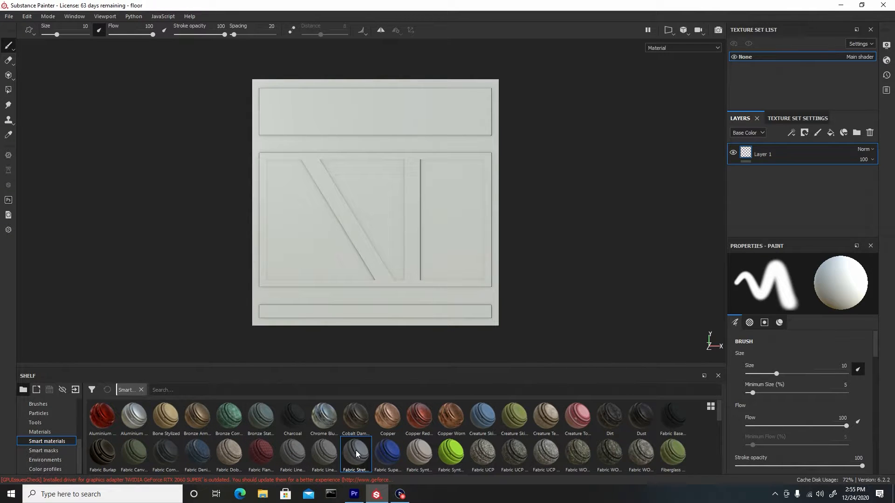
Step: Apply the Fabric Stretchy Sci-Fi smart material to the floor panel and expand its layer group
{"action": "mouse_move", "coordinate": [356, 455]}
{"action": "left_click_drag", "start_coordinate": [356, 454], "coordinate": [366, 291]}
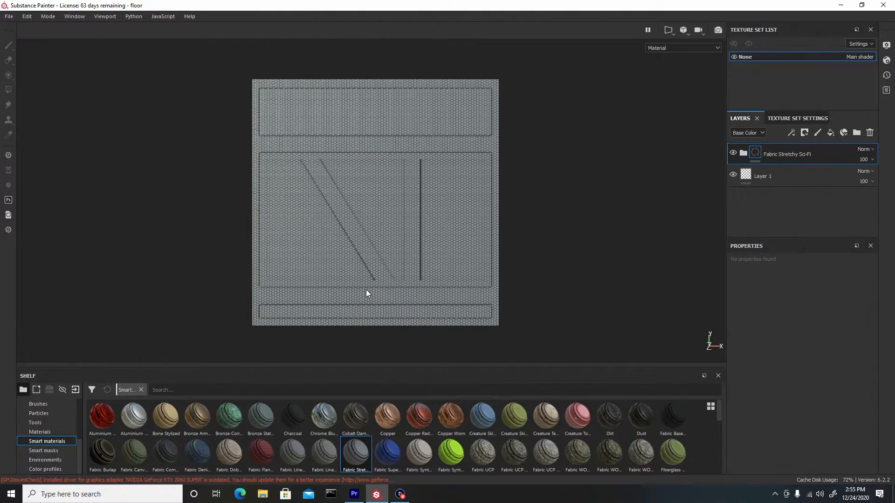
{"action": "left_click", "coordinate": [743, 153]}
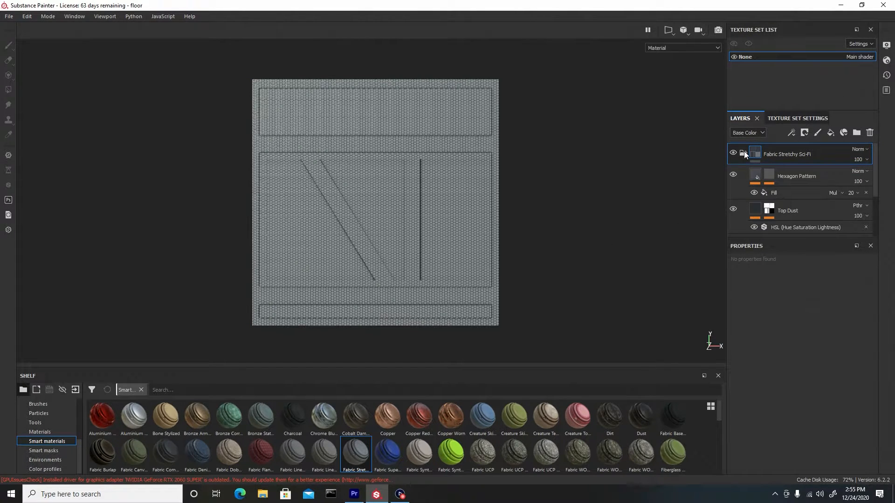
Step: Change the Hexagon Pattern layer's base color to orange, RGB 0.844, 0.182, 0.000
{"action": "left_click", "coordinate": [755, 175]}
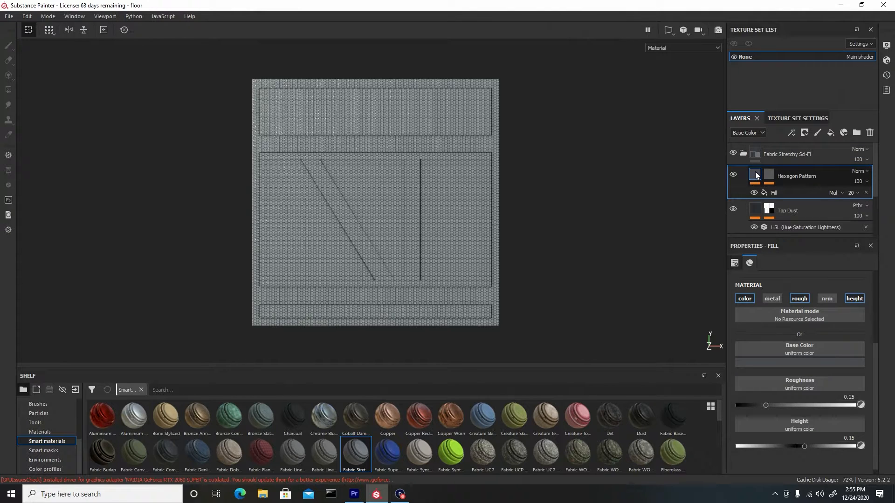
{"action": "scroll", "coordinate": [799, 353], "scroll_direction": "down", "scroll_amount": 1}
{"action": "left_click", "coordinate": [795, 357]}
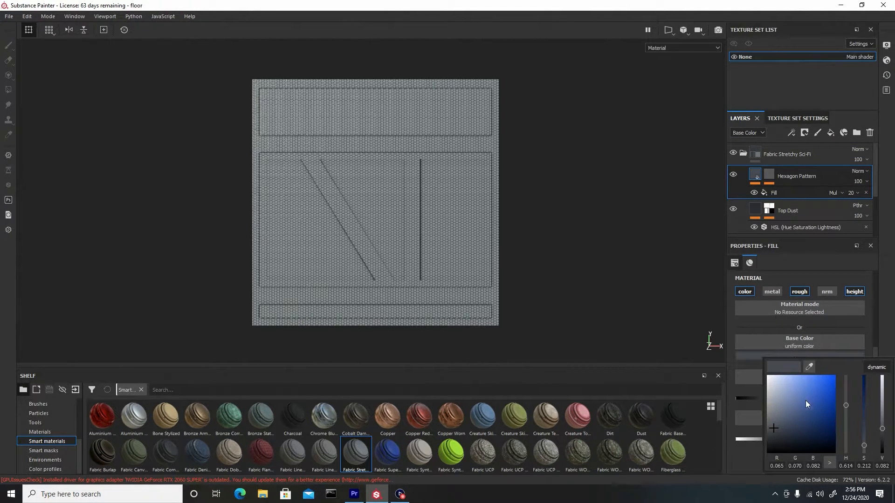
{"action": "mouse_move", "coordinate": [847, 415]}
{"action": "left_mouse_down"}
{"action": "mouse_move", "coordinate": [849, 449]}
{"action": "mouse_move", "coordinate": [847, 365]}
{"action": "mouse_move", "coordinate": [844, 411]}
{"action": "left_mouse_up"}
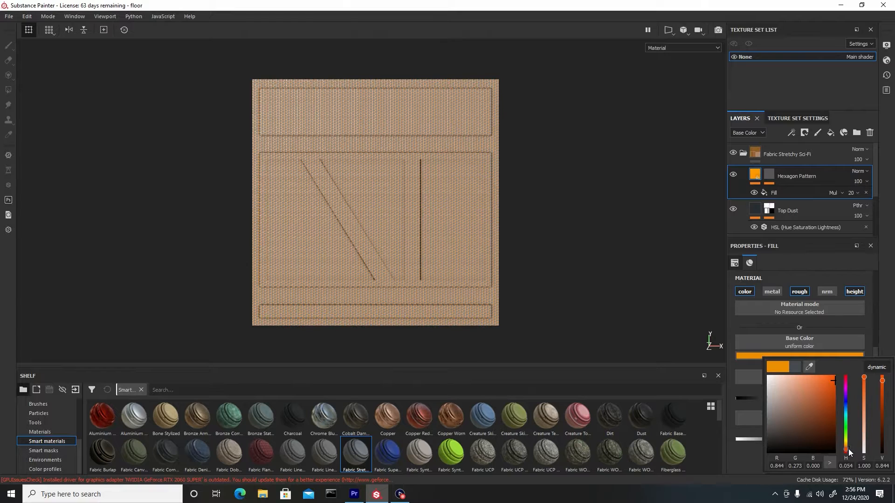
{"action": "left_click_drag", "start_coordinate": [849, 451], "coordinate": [849, 452]}
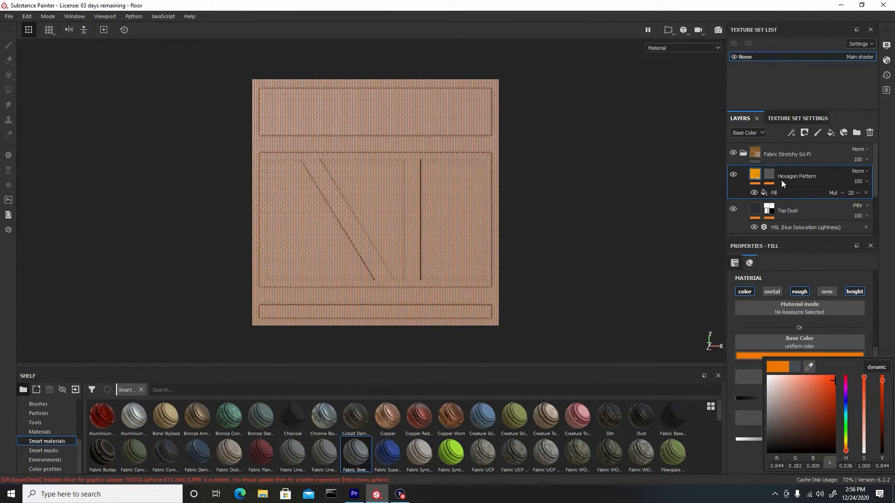
{"action": "left_click", "coordinate": [810, 177]}
Step: Change the Base Color layer's color to a very dark blue, RGB about 0.003, 0.016, 0.032
{"action": "scroll", "coordinate": [795, 208], "scroll_direction": "down", "scroll_amount": 3}
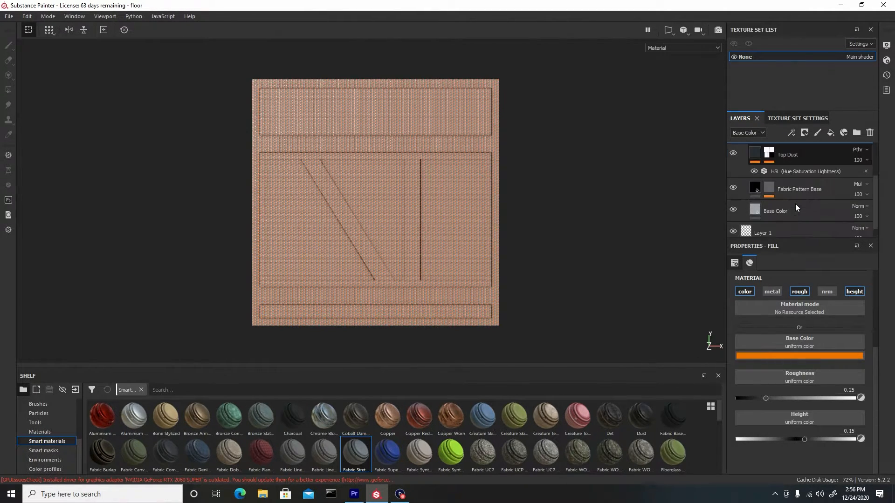
{"action": "left_click", "coordinate": [780, 212]}
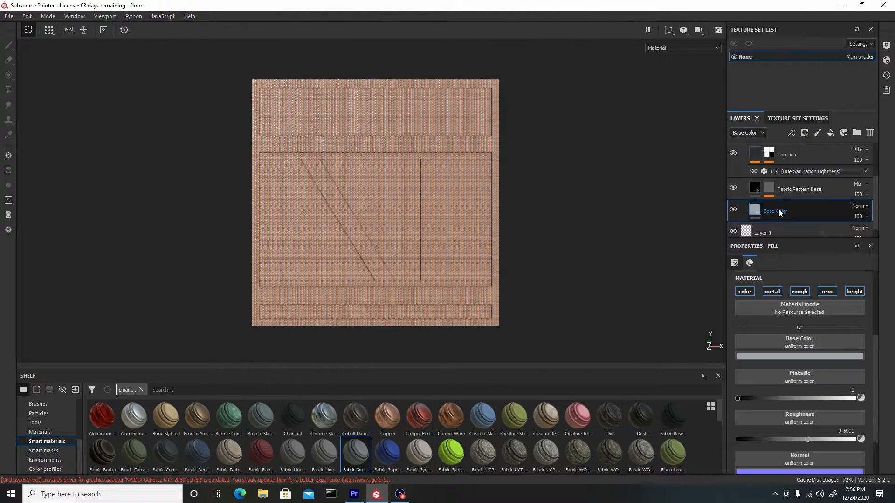
{"action": "left_click", "coordinate": [791, 357]}
{"action": "left_click", "coordinate": [823, 451]}
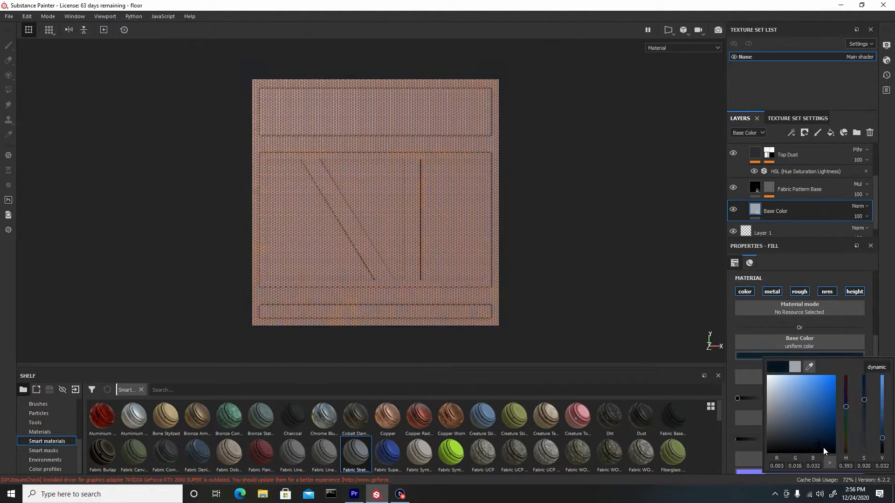
Step: Darken the Base Color layer's color to pure black, RGB 0.000, 0.000, 0.000
{"action": "left_click_drag", "start_coordinate": [823, 447], "coordinate": [847, 468]}
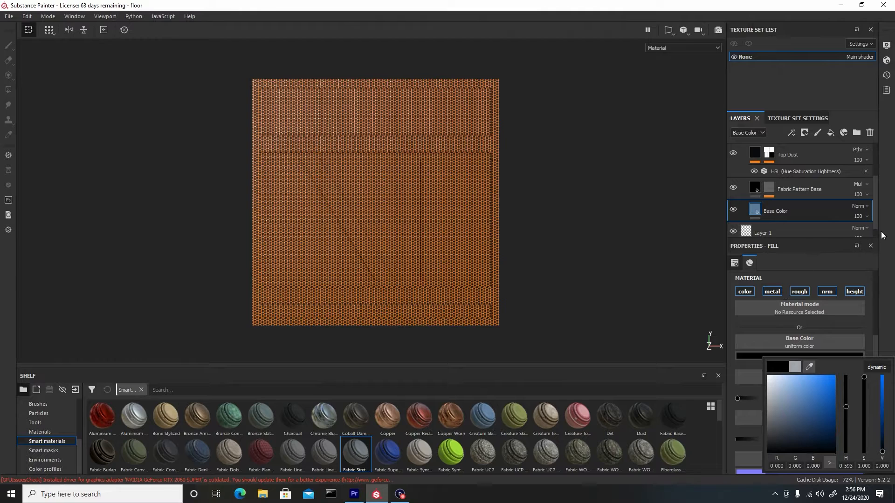
Step: In the Hexagon Pattern layer's mask, set the hexa fill's UV scale to 57.78, its pattern scale to 1 and its blur to 0
{"action": "scroll", "coordinate": [876, 219], "scroll_direction": "up", "scroll_amount": 4}
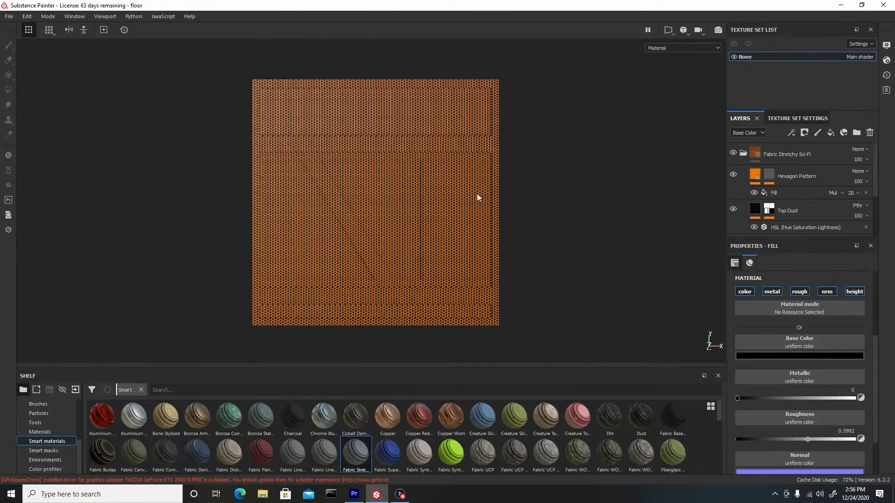
{"action": "left_click", "coordinate": [769, 176]}
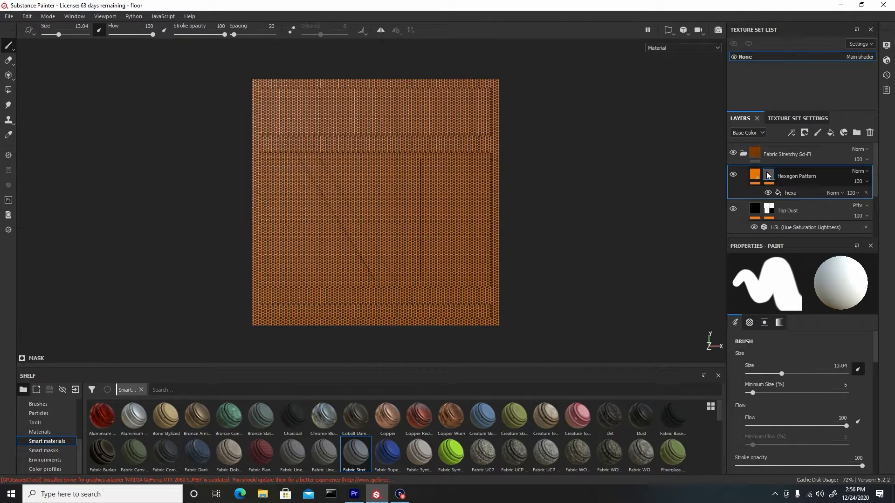
{"action": "left_click", "coordinate": [797, 193]}
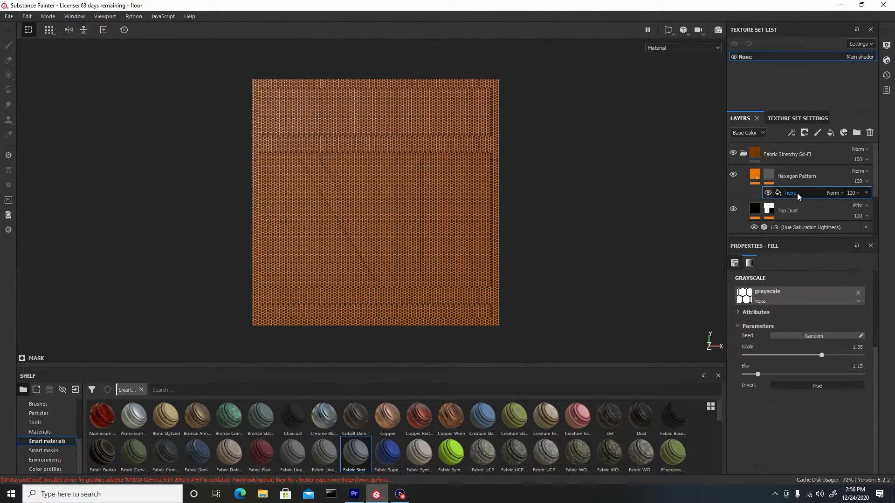
{"action": "left_click_drag", "start_coordinate": [877, 373], "coordinate": [877, 304]}
{"action": "mouse_move", "coordinate": [801, 343]}
{"action": "left_mouse_down"}
{"action": "mouse_move", "coordinate": [808, 345]}
{"action": "mouse_move", "coordinate": [802, 348]}
{"action": "left_mouse_up"}
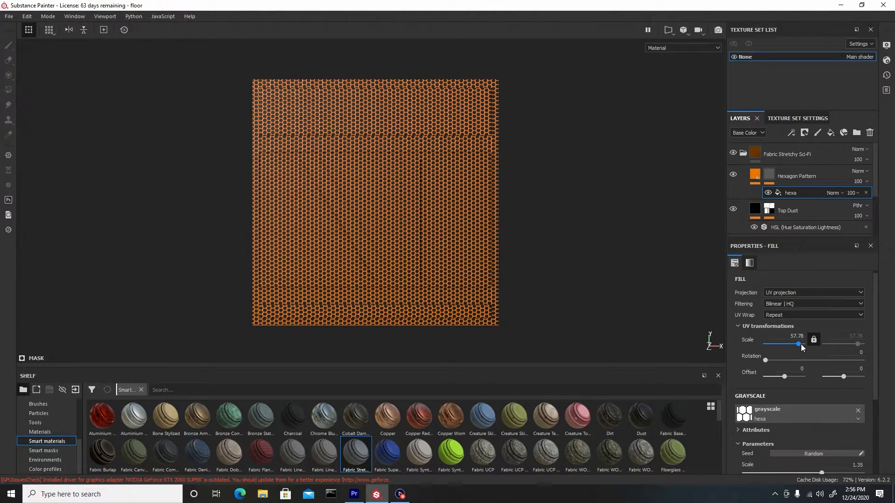
{"action": "scroll", "coordinate": [776, 349], "scroll_direction": "down", "scroll_amount": 3}
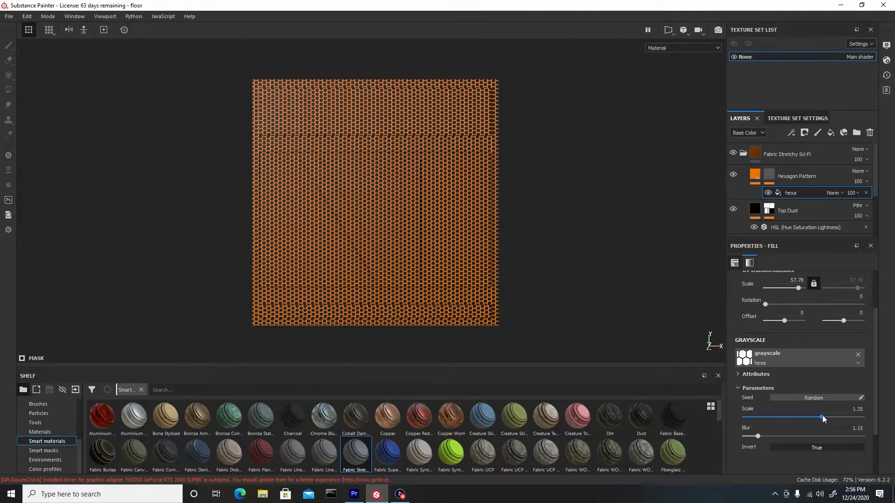
{"action": "left_click_drag", "start_coordinate": [823, 419], "coordinate": [800, 421]}
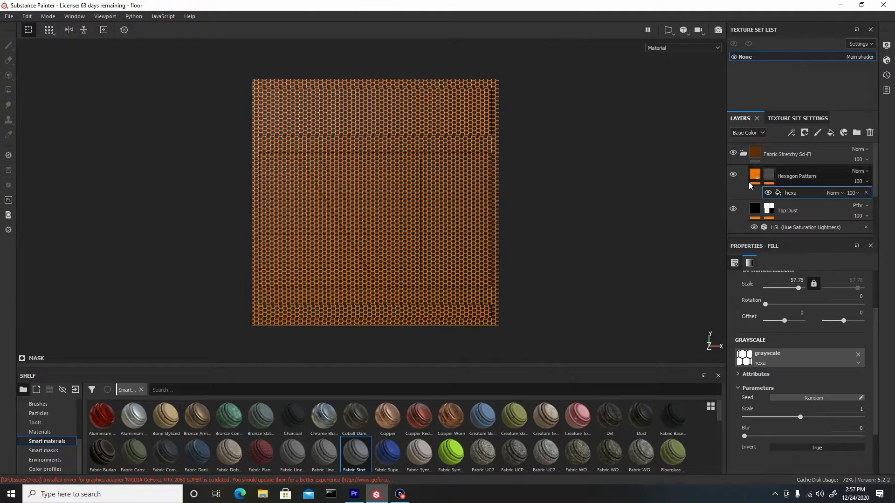
Step: Collapse the Fabric Stretchy Sci-Fi group and add a black mask to it
{"action": "left_click", "coordinate": [742, 154]}
{"action": "left_click", "coordinate": [828, 156]}
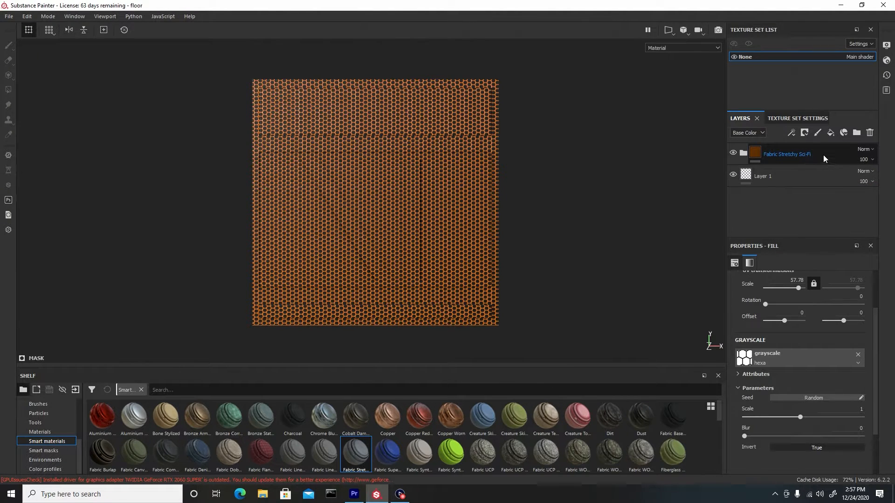
{"action": "right_click", "coordinate": [821, 151]}
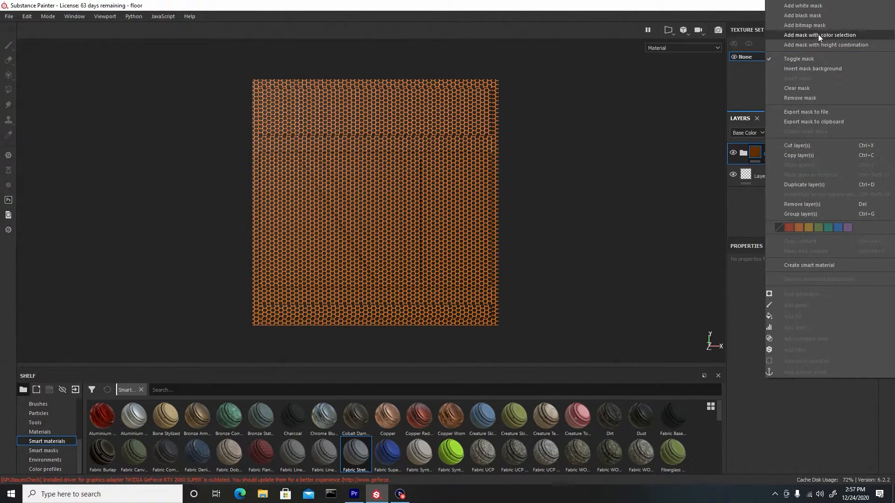
{"action": "left_click", "coordinate": [818, 16]}
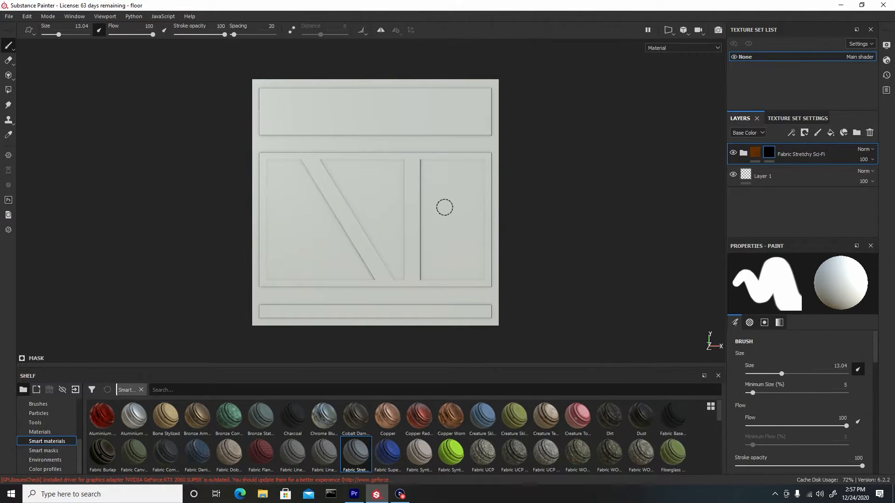
Step: Try freehand mask strokes on the right recess and across the upper and lower strips, and undo them
{"action": "scroll", "coordinate": [334, 134], "scroll_direction": "down", "scroll_amount": 1}
{"action": "scroll", "coordinate": [334, 135], "scroll_direction": "up", "scroll_amount": 2}
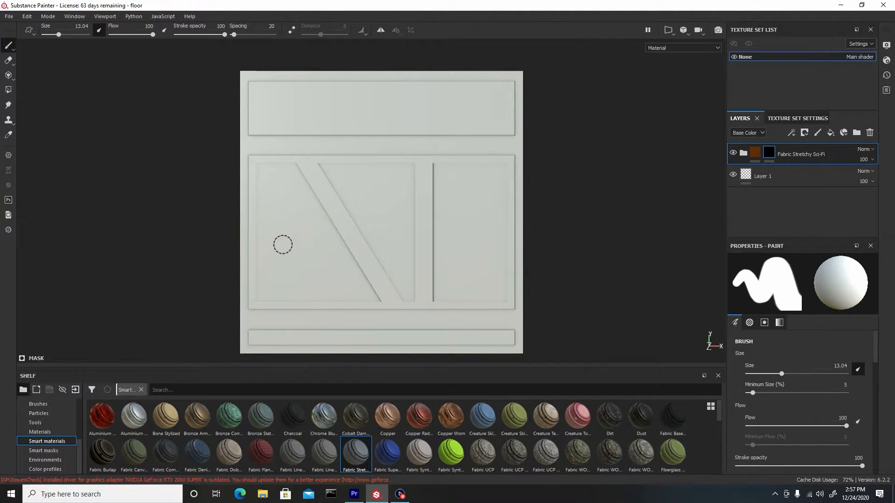
{"action": "mouse_move", "coordinate": [454, 282]}
{"action": "left_mouse_down"}
{"action": "mouse_move", "coordinate": [466, 186]}
{"action": "mouse_move", "coordinate": [475, 251]}
{"action": "mouse_move", "coordinate": [465, 256]}
{"action": "mouse_move", "coordinate": [456, 193]}
{"action": "mouse_move", "coordinate": [448, 292]}
{"action": "left_mouse_up"}
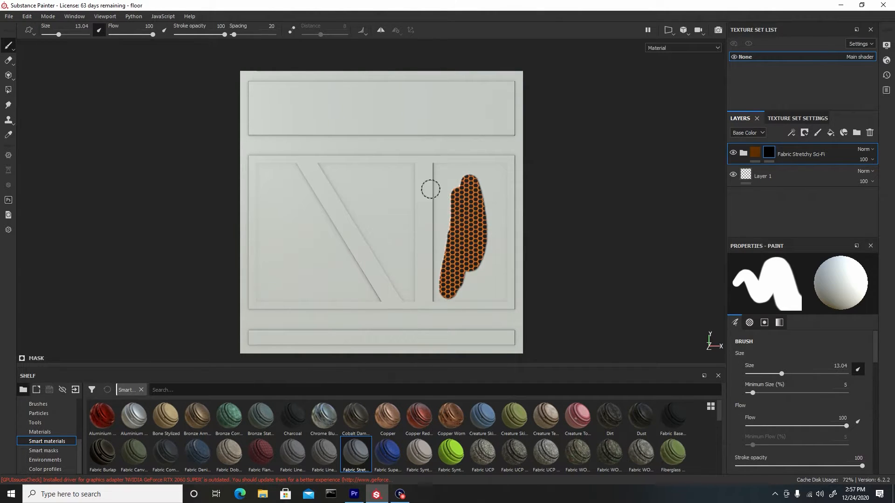
{"action": "key", "text": "ctrl+z"}
{"action": "left_click_drag", "start_coordinate": [260, 121], "coordinate": [464, 121]}
{"action": "left_click_drag", "start_coordinate": [255, 343], "coordinate": [480, 338]}
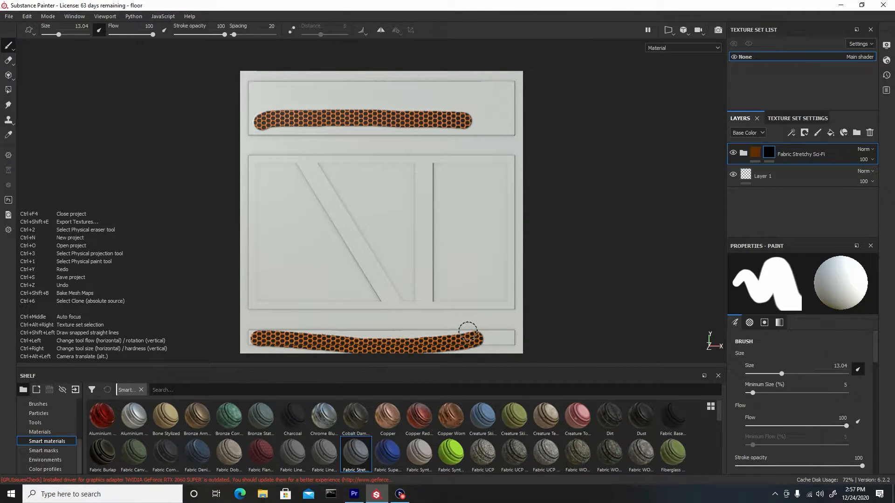
{"action": "key", "text": "ctrl+z"}
{"action": "key", "text": "ctrl+z"}
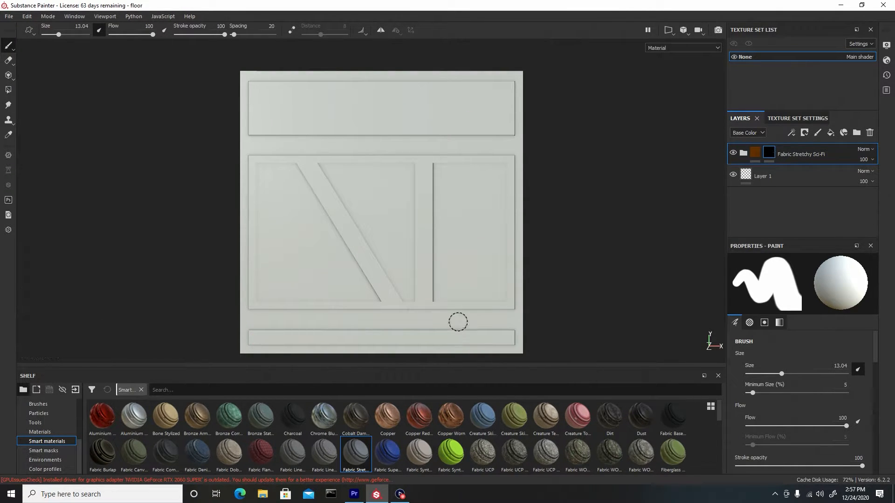
Step: Outline the inside edge of the upper rectangle in the group's mask with straight strokes at brush size 1.89
{"action": "right_click_drag", "start_coordinate": [256, 82], "coordinate": [332, 248], "text": "alt"}
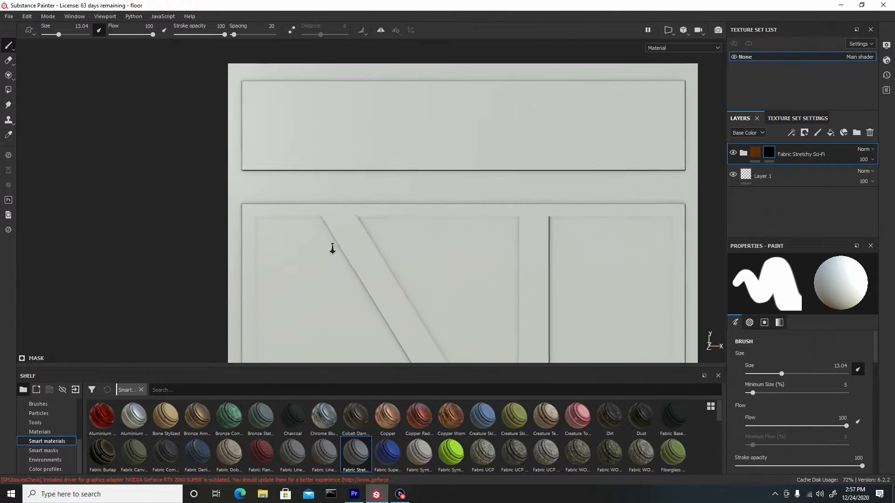
{"action": "middle_click_drag", "start_coordinate": [310, 152], "coordinate": [221, 150], "text": "alt"}
{"action": "mouse_move", "coordinate": [168, 110]}
{"action": "right_mouse_down", "text": "ctrl"}
{"action": "mouse_move", "coordinate": [142, 110]}
{"action": "mouse_move", "coordinate": [155, 87]}
{"action": "right_mouse_up", "text": "ctrl"}
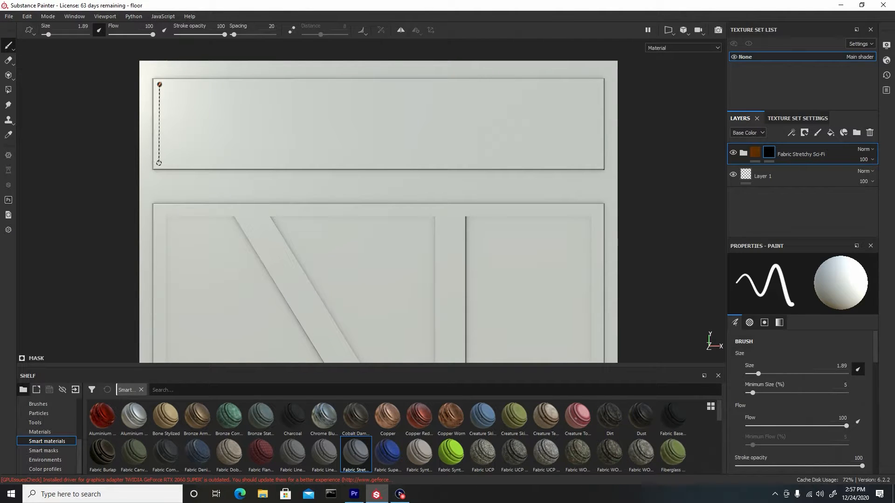
{"action": "left_click", "coordinate": [159, 163], "text": "shift"}
{"action": "left_click", "coordinate": [597, 162], "text": "shift"}
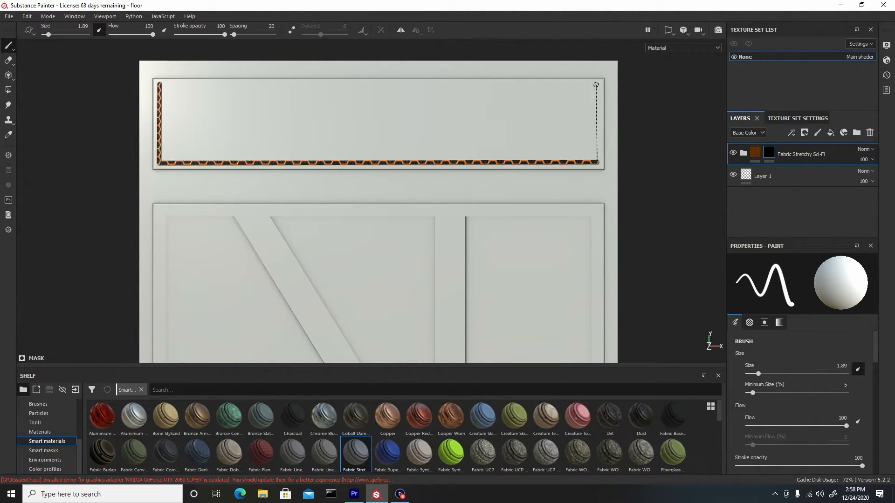
{"action": "left_click", "coordinate": [597, 86], "text": "shift"}
{"action": "left_click", "coordinate": [160, 84], "text": "shift"}
Step: Fill the interior of the upper rectangle in the mask with straight strokes of a larger brush
{"action": "left_click", "coordinate": [167, 93]}
{"action": "mouse_move", "coordinate": [167, 92]}
{"action": "right_mouse_down", "text": "ctrl"}
{"action": "mouse_move", "coordinate": [183, 93]}
{"action": "mouse_move", "coordinate": [224, 122]}
{"action": "right_mouse_up", "text": "ctrl"}
{"action": "left_click", "coordinate": [589, 92], "text": "shift"}
{"action": "left_click", "coordinate": [589, 155], "text": "shift"}
{"action": "left_click", "coordinate": [167, 154], "text": "shift"}
{"action": "left_click", "coordinate": [166, 94], "text": "shift"}
{"action": "left_click", "coordinate": [193, 121]}
{"action": "left_click", "coordinate": [559, 120], "text": "shift"}
Step: Paint the mask over the narrow lower strip with straight strokes along its edges and a middle pass at brush size 6.02
{"action": "scroll", "coordinate": [467, 120], "scroll_direction": "down", "scroll_amount": 5}
{"action": "left_click", "coordinate": [161, 211]}
{"action": "right_click_drag", "start_coordinate": [203, 218], "coordinate": [181, 217], "text": "ctrl"}
{"action": "left_click", "coordinate": [161, 224], "text": "shift"}
{"action": "left_click", "coordinate": [627, 224], "text": "shift"}
{"action": "left_click", "coordinate": [628, 211], "text": "shift"}
{"action": "left_click", "coordinate": [161, 210], "text": "shift"}
{"action": "left_click", "coordinate": [167, 216]}
{"action": "left_click", "coordinate": [619, 217], "text": "shift"}
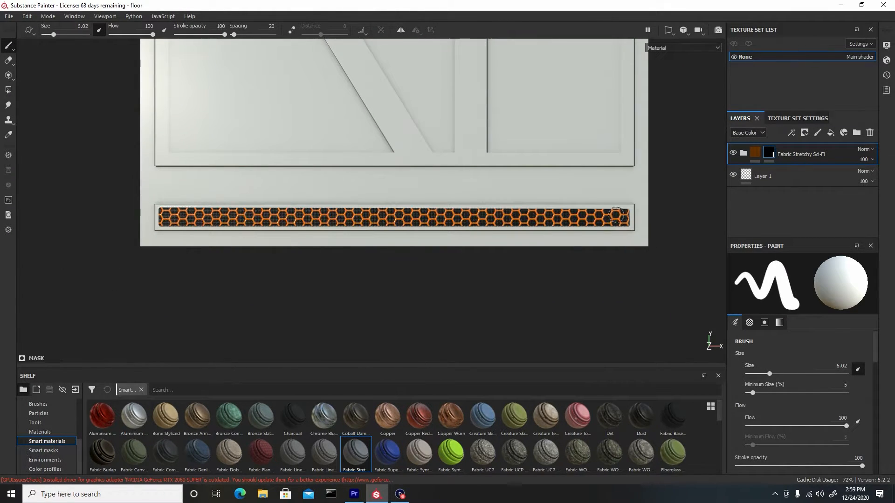
{"action": "scroll", "coordinate": [445, 88], "scroll_direction": "down", "scroll_amount": 6}
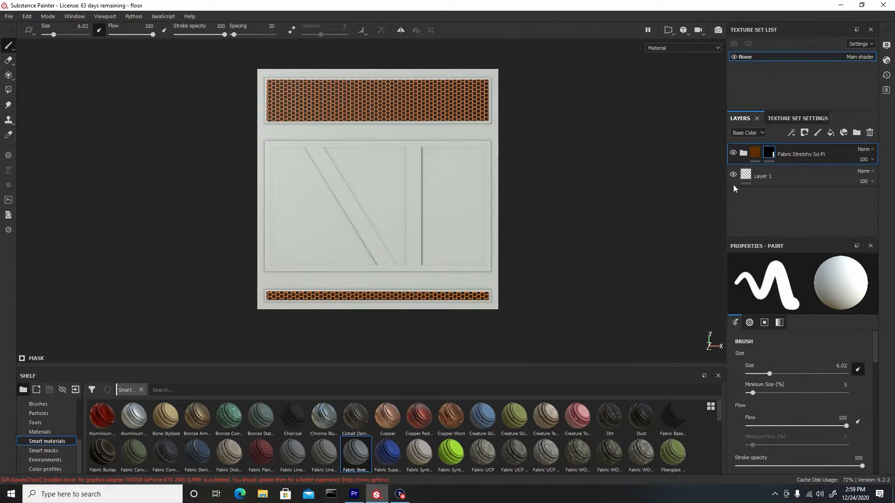
Step: Rename the Fabric Stretchy Sci-Fi group as pattern
{"action": "double_click", "coordinate": [792, 154]}
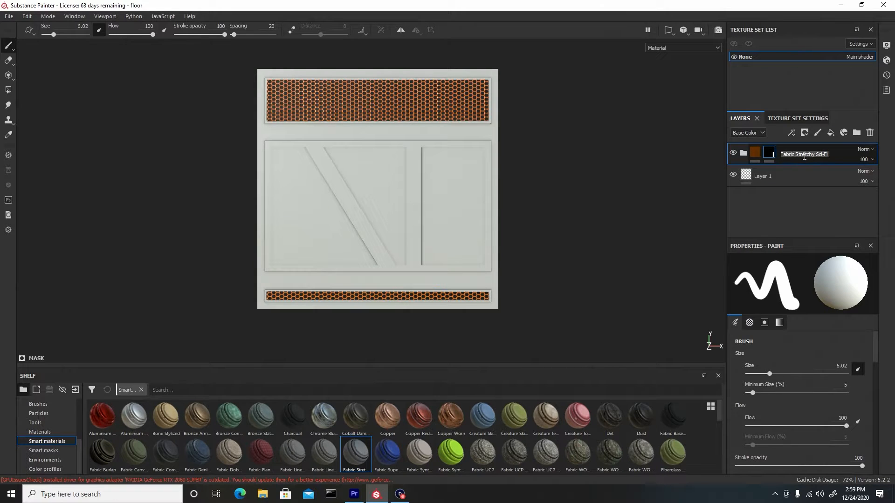
{"action": "type", "text": "pattern"}
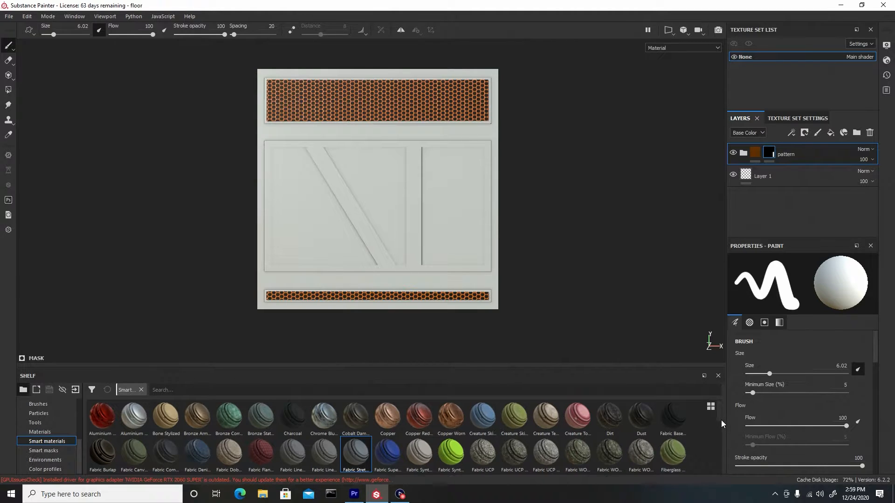
Step: Apply the Glass Film Dirty Mirror smart material to the floor panel
{"action": "scroll", "coordinate": [720, 420], "scroll_direction": "down", "scroll_amount": 2}
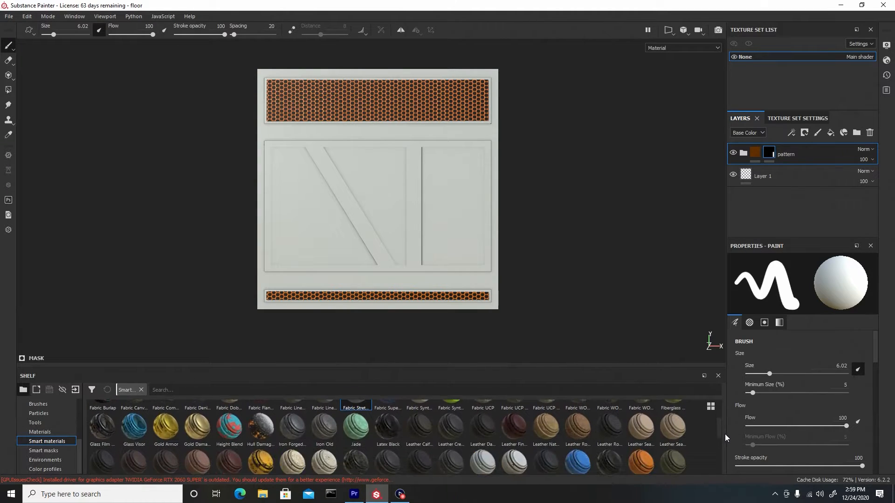
{"action": "left_click", "coordinate": [100, 429]}
{"action": "left_click_drag", "start_coordinate": [99, 428], "coordinate": [338, 206]}
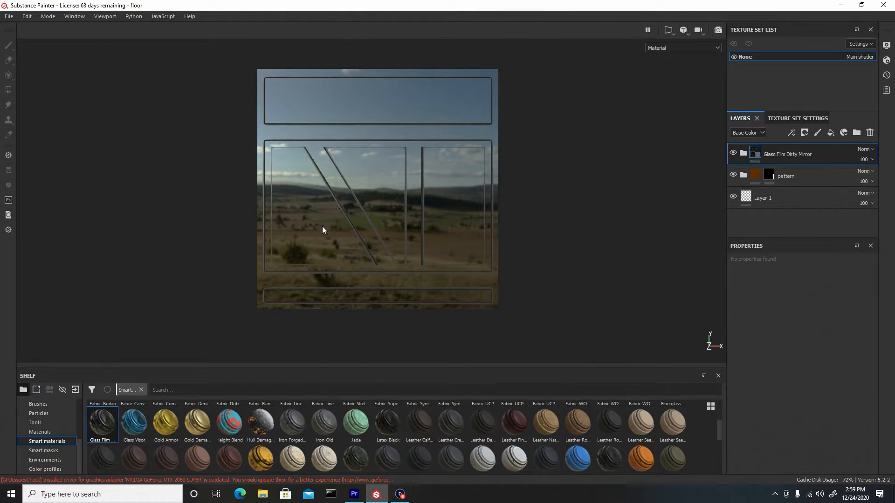
{"action": "mouse_move", "coordinate": [109, 423]}
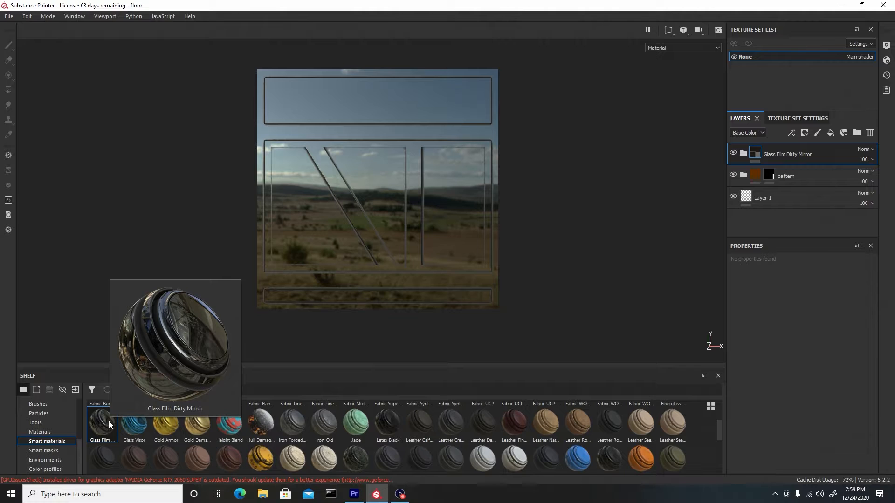
Step: Set the roughness of the Glass layer inside the Glass Film Dirty Mirror group to 0.0934
{"action": "left_click", "coordinate": [742, 154]}
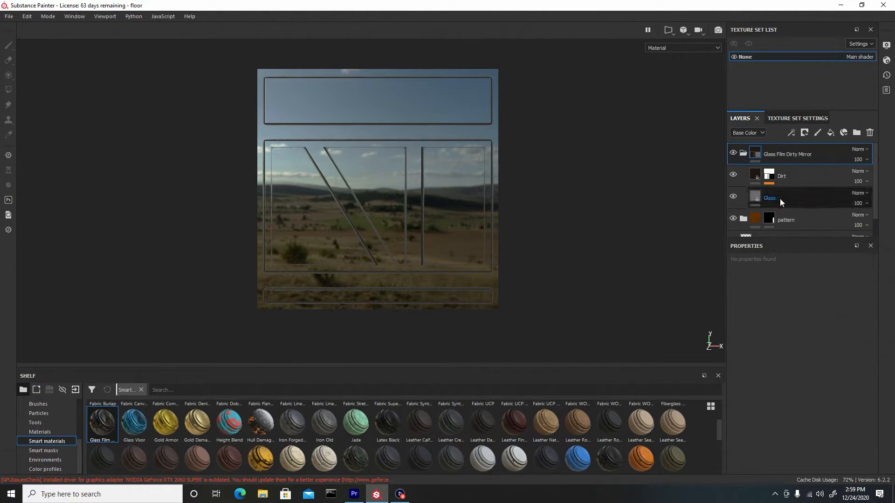
{"action": "left_click", "coordinate": [813, 198]}
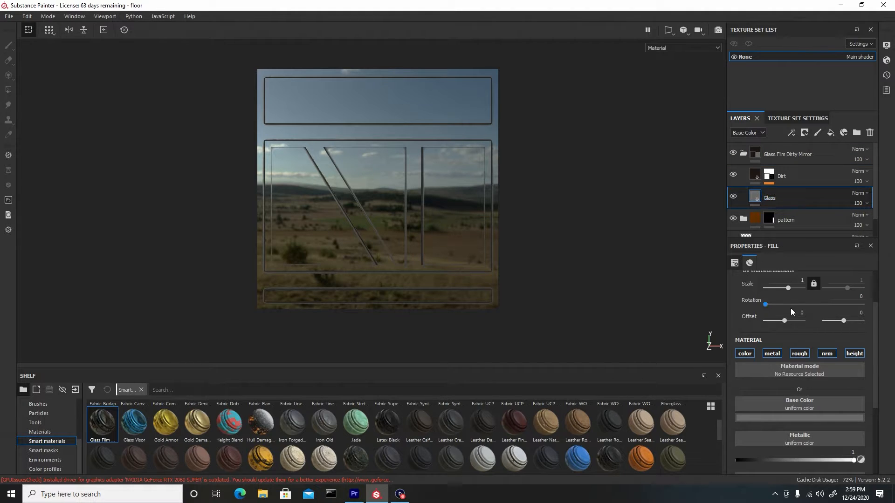
{"action": "scroll", "coordinate": [773, 399], "scroll_direction": "down", "scroll_amount": 1}
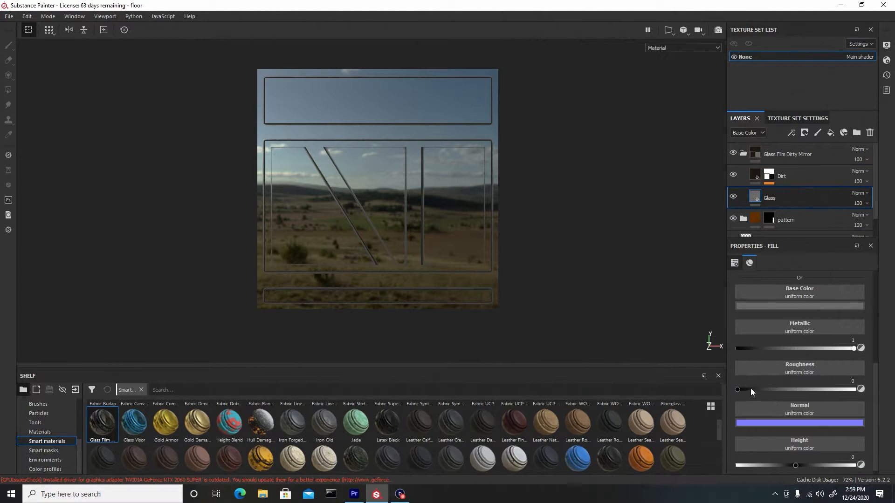
{"action": "left_click", "coordinate": [739, 389]}
{"action": "left_click_drag", "start_coordinate": [742, 389], "coordinate": [747, 389]}
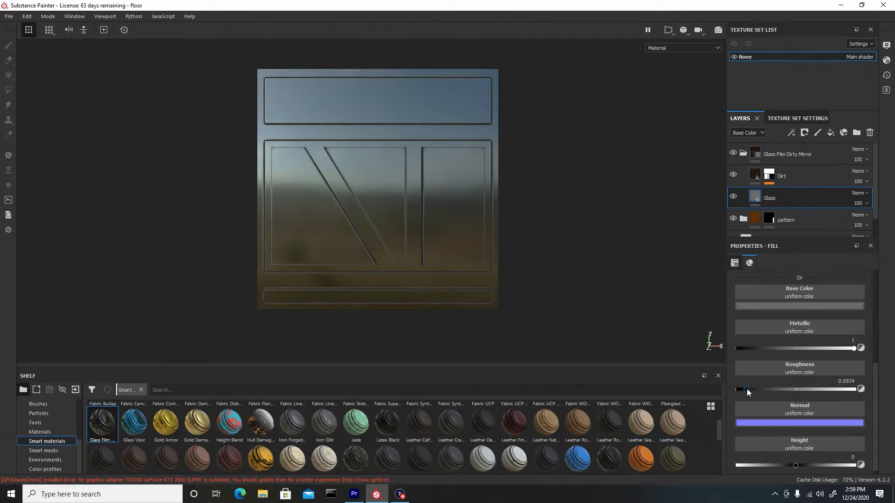
Step: Collapse the Glass Film Dirty Mirror group and move it to the bottom of the layer stack, below Layer 1
{"action": "left_click", "coordinate": [742, 152]}
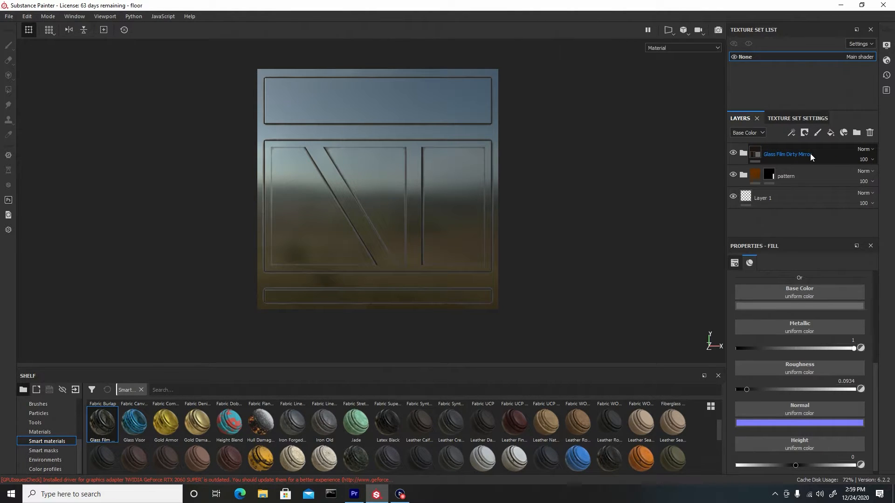
{"action": "left_click_drag", "start_coordinate": [810, 153], "coordinate": [812, 214]}
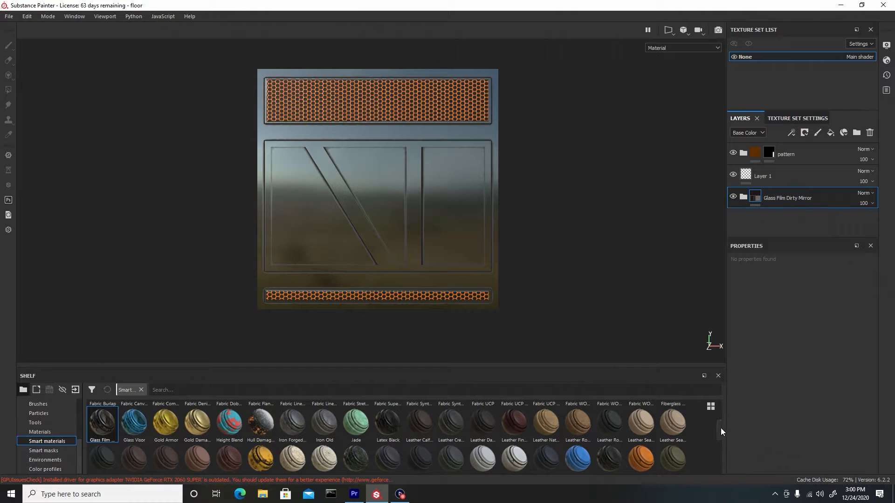
Step: Apply the Plastic Dirty Scratched smart material to the floor panel and add a black mask to its group
{"action": "left_click_drag", "start_coordinate": [720, 428], "coordinate": [719, 436]}
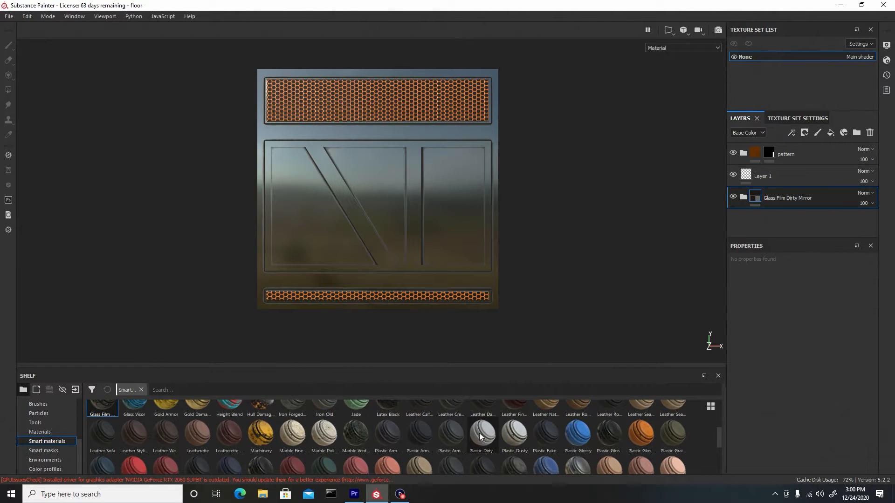
{"action": "left_click_drag", "start_coordinate": [479, 433], "coordinate": [373, 215]}
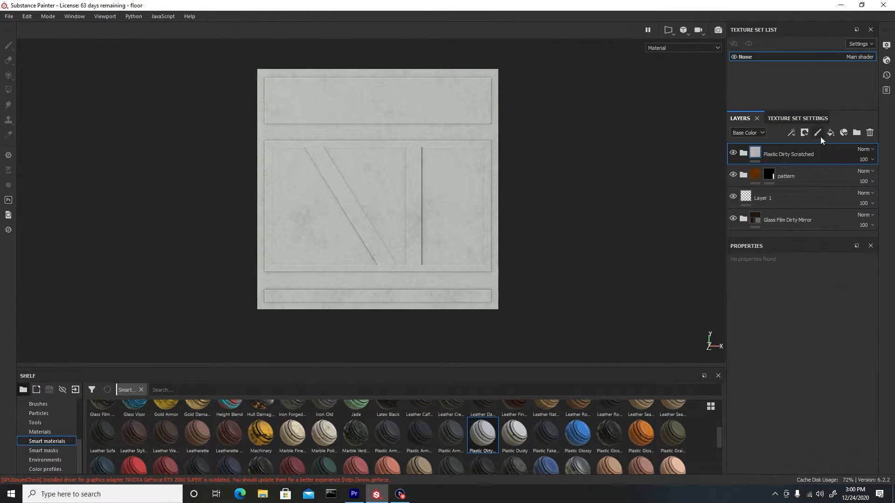
{"action": "right_click", "coordinate": [818, 155]}
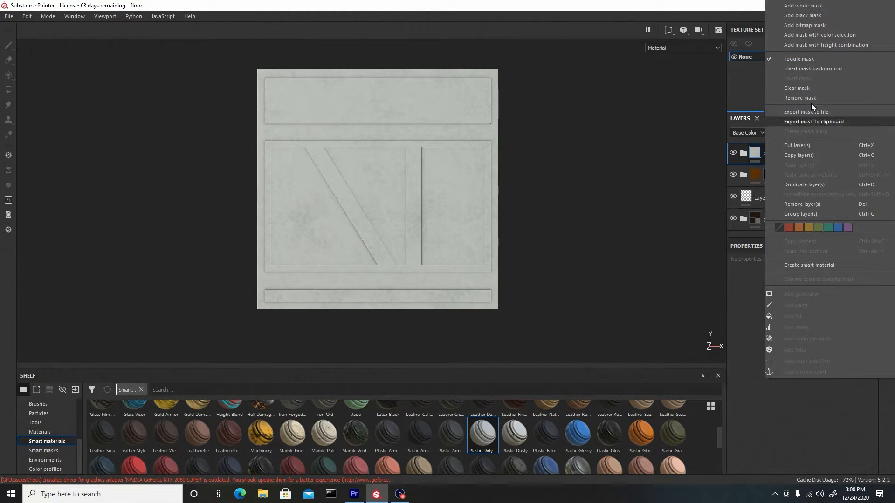
{"action": "left_click", "coordinate": [802, 15]}
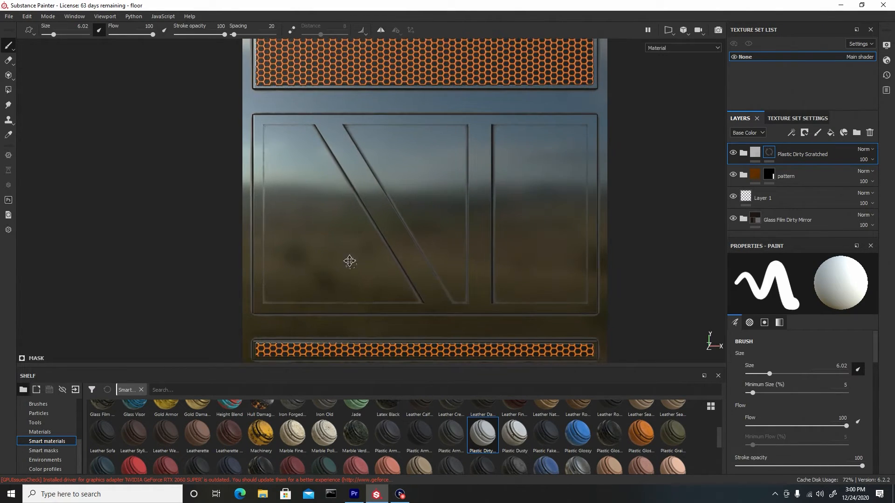
{"action": "middle_click_drag", "start_coordinate": [350, 261], "coordinate": [316, 230]}
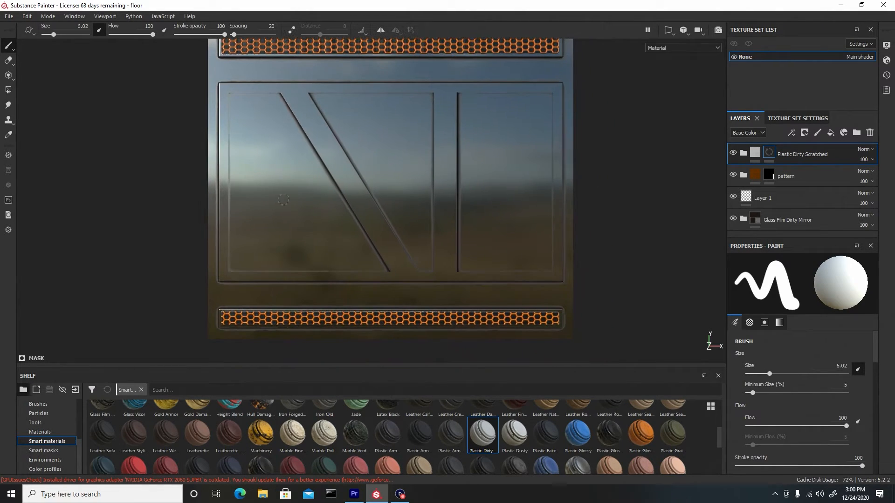
Step: Paint a straight-edged rectangular outline into the Plastic Dirty Scratched mask around the central recessed panel with a brush size of 9.57
{"action": "key", "text": "bracketright"}
{"action": "left_click", "coordinate": [231, 97]}
{"action": "left_click", "coordinate": [548, 96], "text": "shift"}
{"action": "left_click", "coordinate": [548, 271], "text": "shift"}
{"action": "left_click", "coordinate": [231, 271], "text": "shift"}
{"action": "left_click", "coordinate": [231, 97], "text": "shift"}
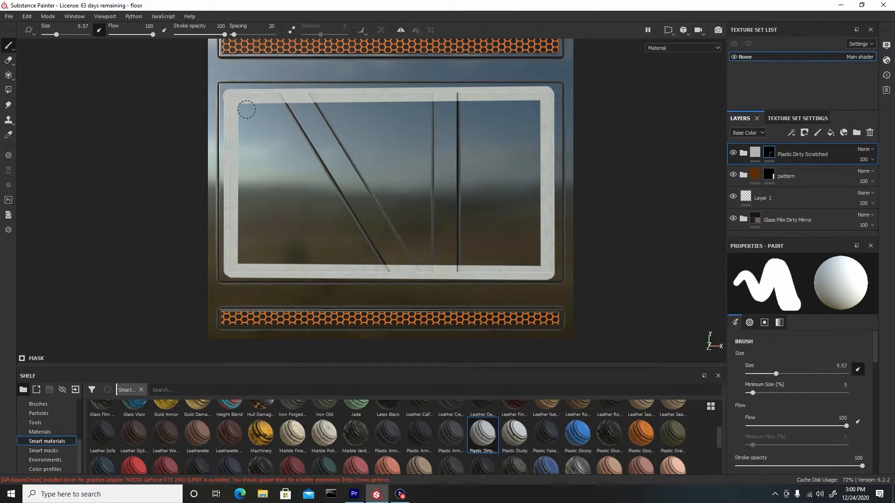
Step: Fill the inside of the outlined central panel in the Plastic Dirty Scratched mask with a brush size of 20.4
{"action": "key", "text": "bracketright"}
{"action": "key", "text": "bracketright"}
{"action": "mouse_move", "coordinate": [247, 109]}
{"action": "left_mouse_down"}
{"action": "mouse_move", "coordinate": [525, 110]}
{"action": "mouse_move", "coordinate": [273, 256]}
{"action": "mouse_move", "coordinate": [501, 228]}
{"action": "mouse_move", "coordinate": [461, 214]}
{"action": "left_mouse_up"}
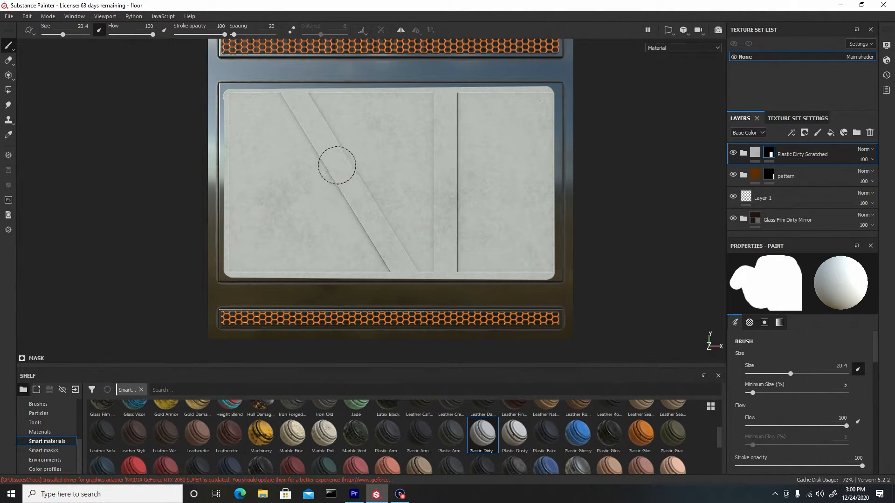
Step: Erase the excess plastic mask in straight lines around the central panel's border with an eraser size of 7.6
{"action": "left_click", "coordinate": [8, 60]}
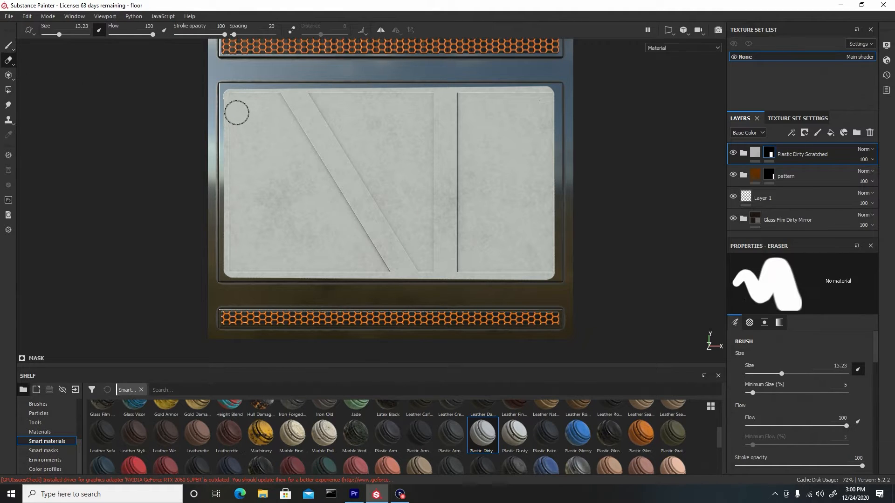
{"action": "key", "text": "bracketleft"}
{"action": "key", "text": "bracketleft"}
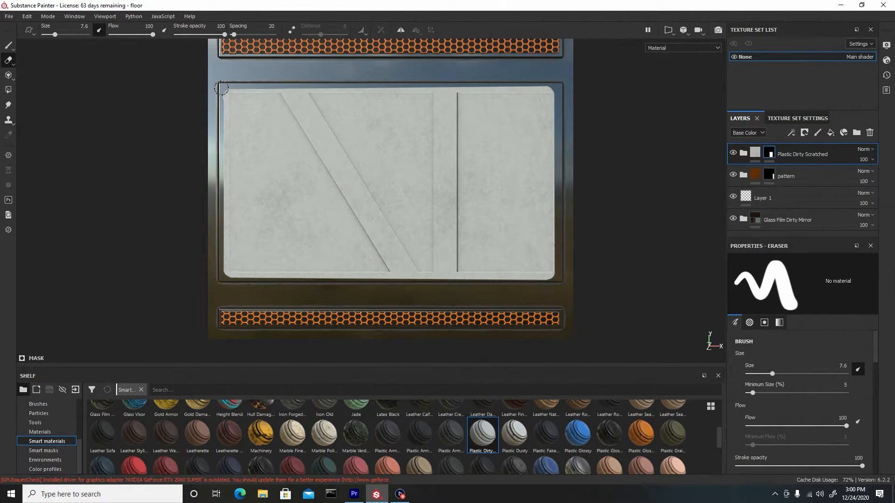
{"action": "left_click", "coordinate": [221, 88]}
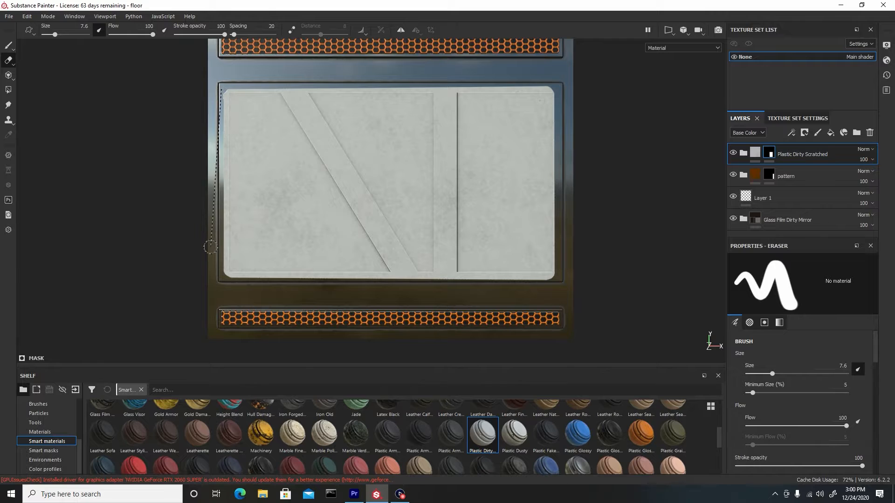
{"action": "left_click", "coordinate": [220, 282], "text": "shift"}
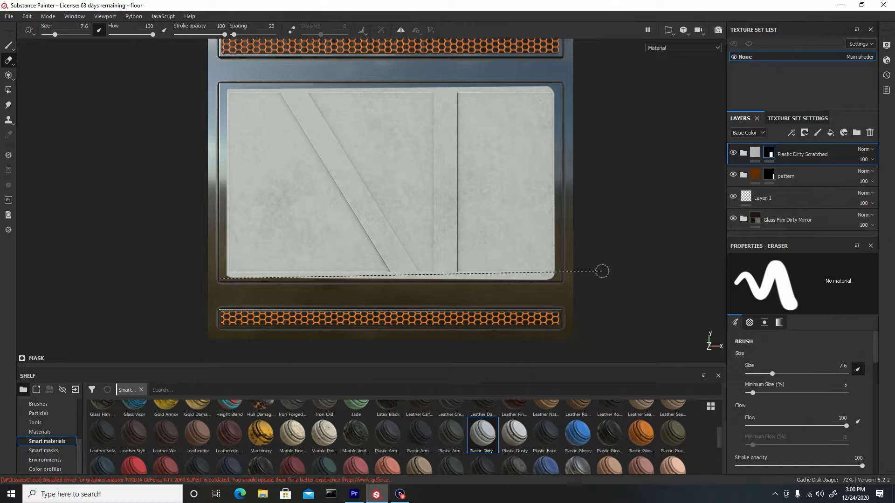
{"action": "left_click", "coordinate": [563, 281], "text": "shift"}
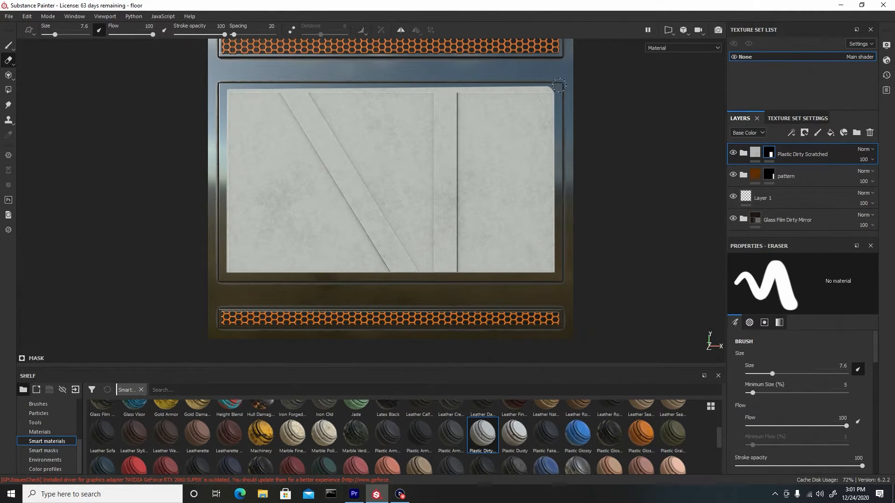
{"action": "left_click", "coordinate": [212, 83], "text": "shift"}
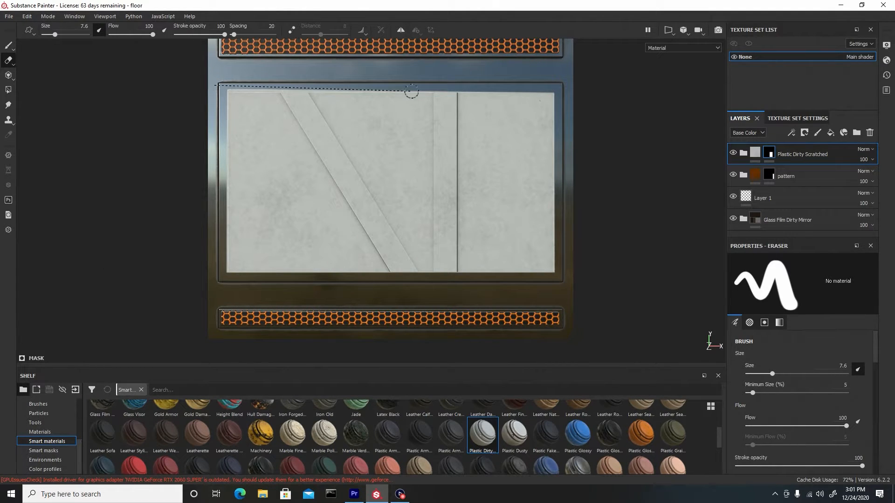
{"action": "left_click", "coordinate": [497, 86], "text": "shift"}
Step: Erase the plastic mask along the central panel's diagonal groove in straight strokes with an eraser size of 12.65
{"action": "key", "text": "bracketright"}
{"action": "key", "text": "bracketright"}
{"action": "key", "text": "bracketright"}
{"action": "key", "text": "bracketright"}
{"action": "key", "text": "bracketright"}
{"action": "key", "text": "bracketright"}
{"action": "key", "text": "bracketright"}
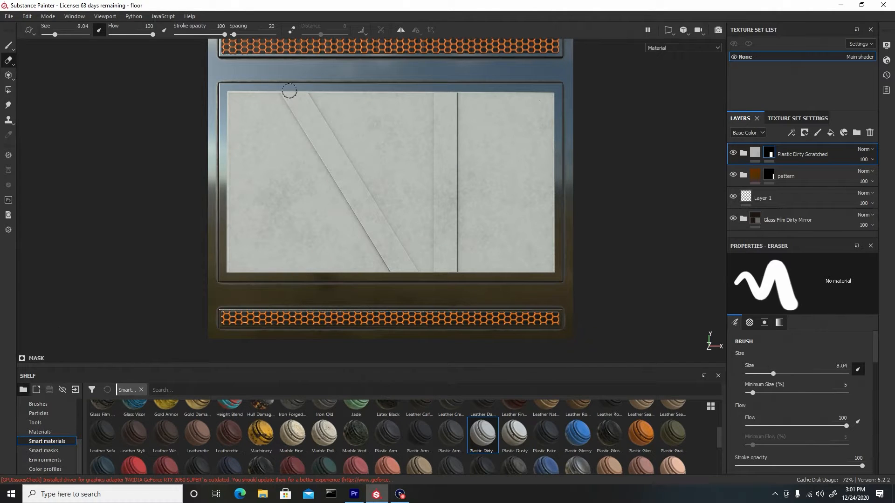
{"action": "key", "text": "bracketleft"}
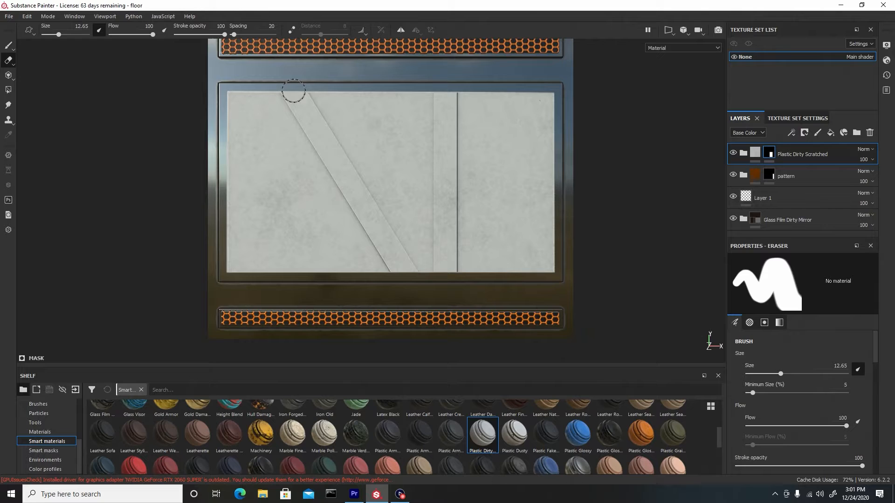
{"action": "left_click", "coordinate": [293, 91]}
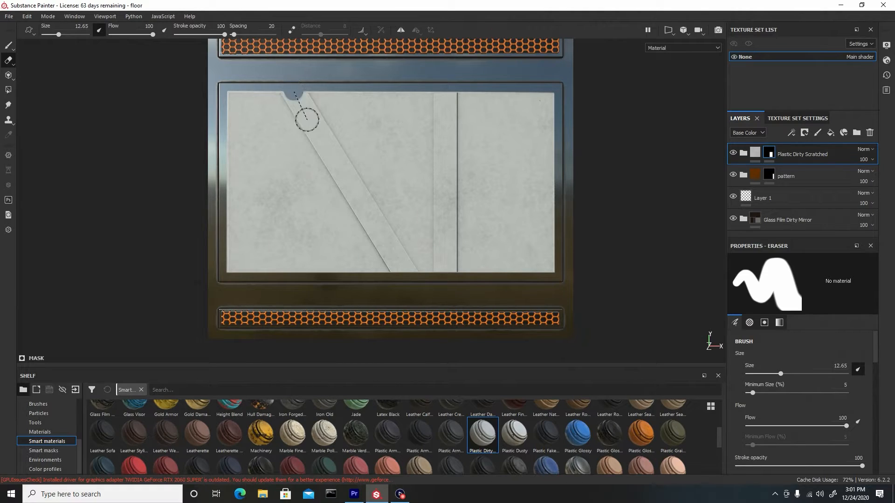
{"action": "left_click", "coordinate": [413, 286], "text": "shift"}
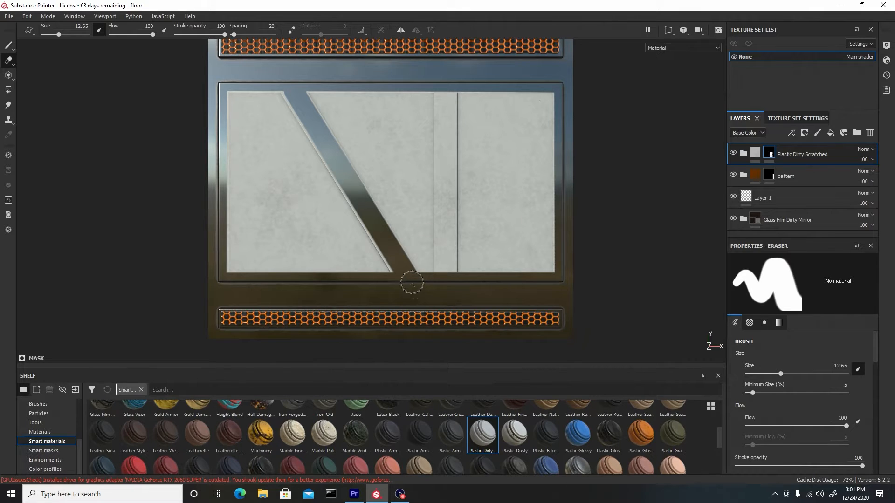
{"action": "left_click", "coordinate": [283, 80], "text": "shift"}
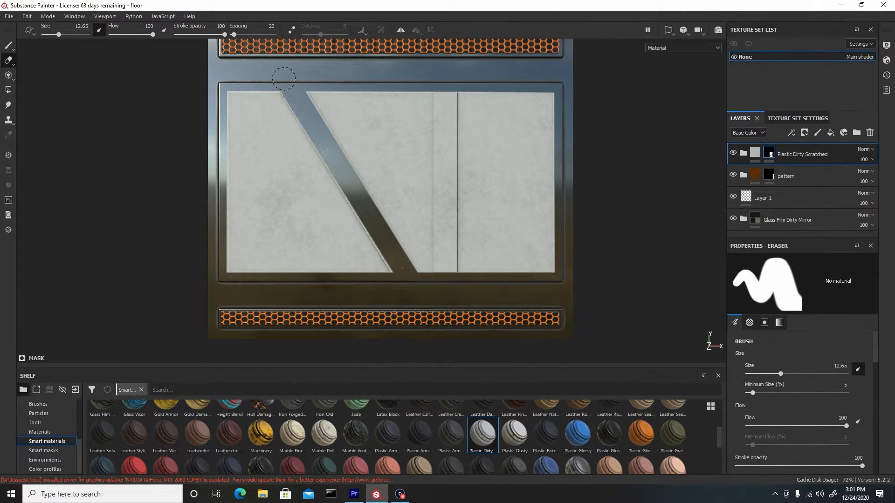
Step: Erase the plastic mask along the central panel's vertical groove with straight strokes at eraser size 12.65
{"action": "left_click", "coordinate": [445, 75]}
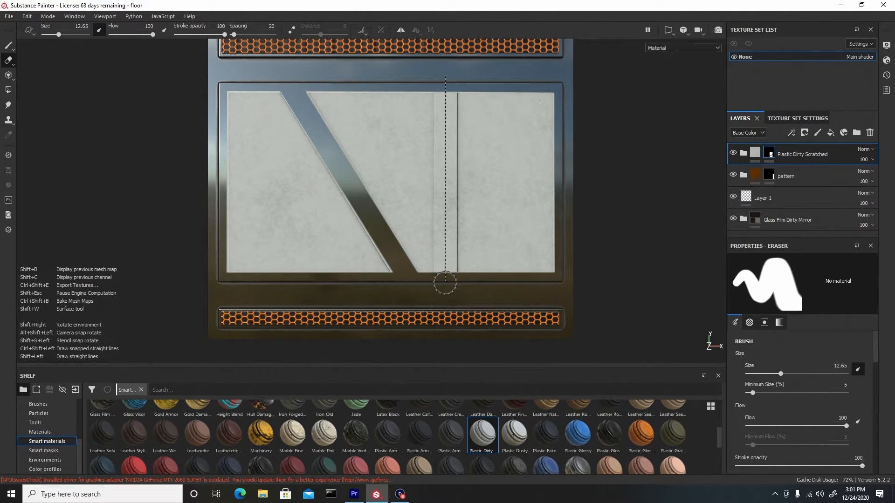
{"action": "left_click", "coordinate": [444, 281], "text": "shift"}
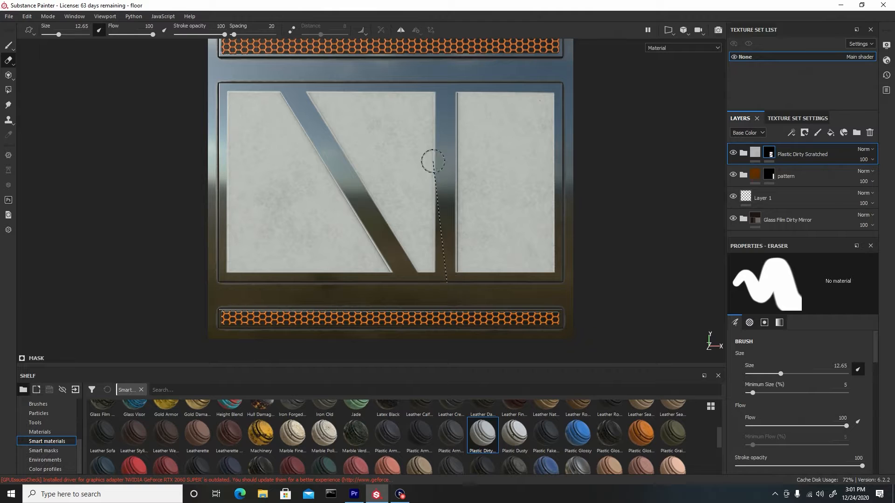
{"action": "left_click", "coordinate": [448, 75], "text": "shift"}
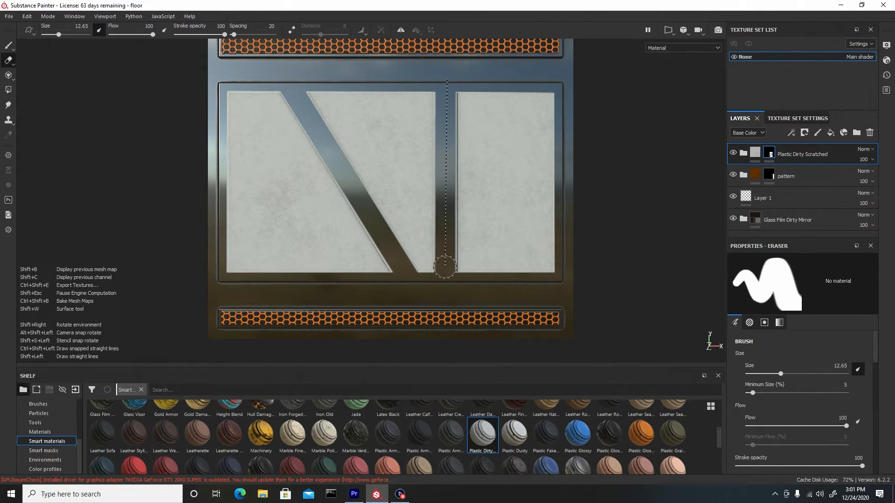
{"action": "left_click", "coordinate": [446, 281], "text": "shift"}
{"action": "right_click_drag", "start_coordinate": [446, 276], "coordinate": [436, 262], "text": "alt"}
{"action": "mouse_move", "coordinate": [436, 261]}
{"action": "left_mouse_down", "text": "alt"}
{"action": "mouse_move", "coordinate": [449, 178]}
{"action": "mouse_move", "coordinate": [452, 266]}
{"action": "mouse_move", "coordinate": [442, 251]}
{"action": "mouse_move", "coordinate": [444, 201]}
{"action": "mouse_move", "coordinate": [452, 251]}
{"action": "left_mouse_up", "text": "alt"}
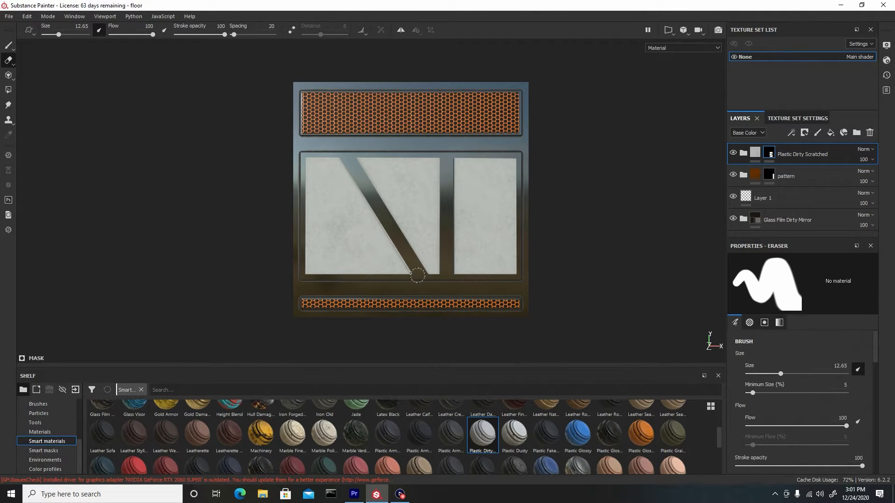
Step: Add a new paint layer on top of the stack and load the silver Aluminium material into the brush
{"action": "left_click", "coordinate": [818, 133]}
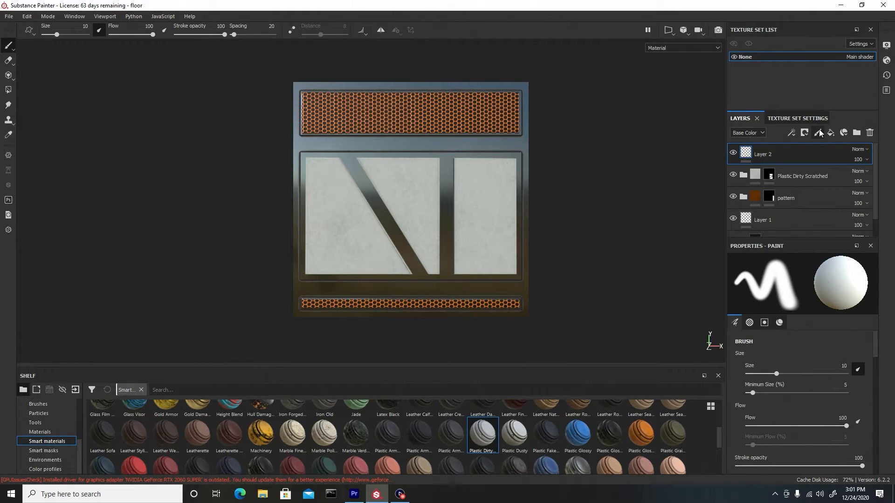
{"action": "scroll", "coordinate": [135, 435], "scroll_direction": "up", "scroll_amount": 5}
{"action": "left_click", "coordinate": [38, 433]}
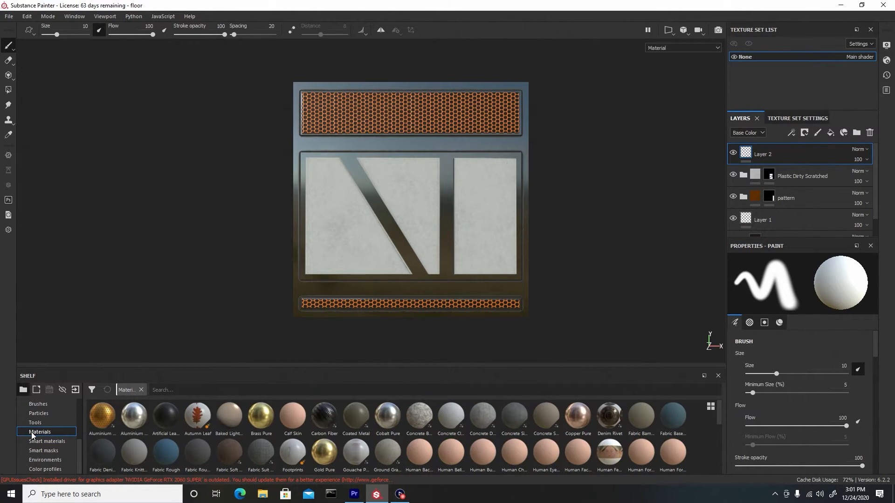
{"action": "left_click", "coordinate": [136, 416]}
{"action": "scroll", "coordinate": [779, 368], "scroll_direction": "down", "scroll_amount": 3}
{"action": "scroll", "coordinate": [782, 370], "scroll_direction": "down", "scroll_amount": 10}
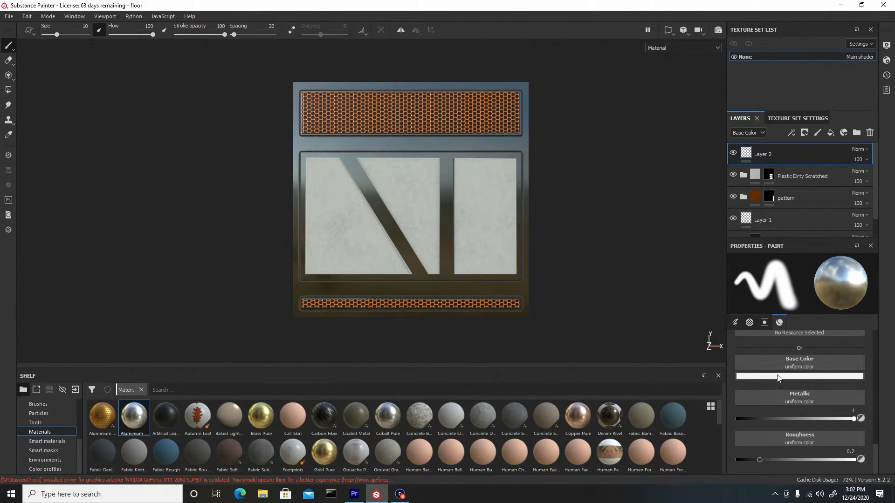
Step: Set the paint's base color to a pale blue-grey (R 0.476, G 0.618, B 0.618) and Layer 2's opacity to 14
{"action": "left_click", "coordinate": [778, 377]}
{"action": "left_click", "coordinate": [774, 410]}
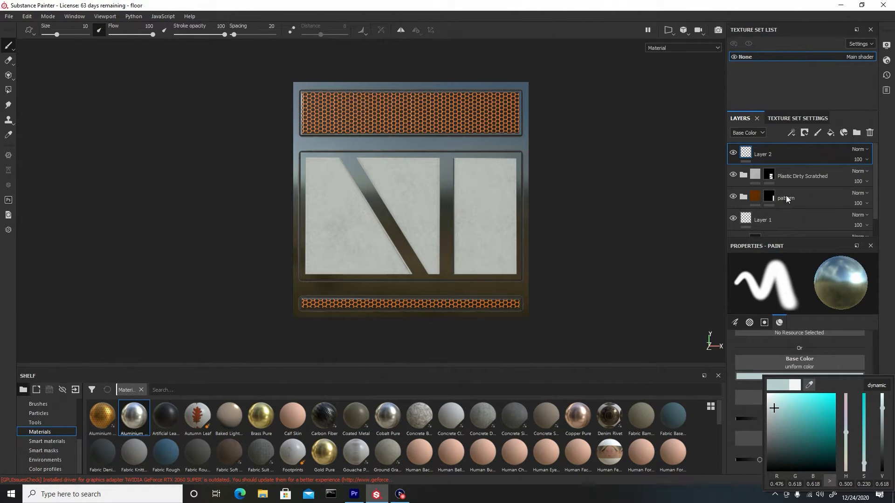
{"action": "left_click", "coordinate": [859, 159]}
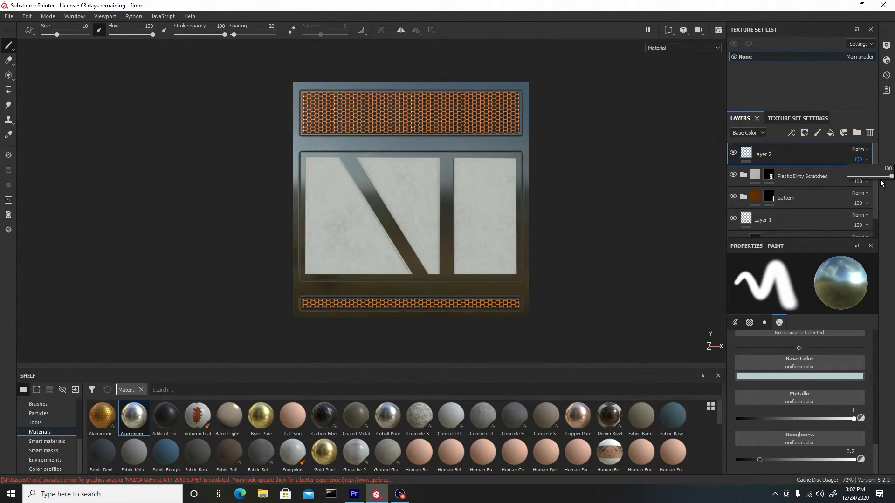
{"action": "left_click_drag", "start_coordinate": [890, 176], "coordinate": [856, 178]}
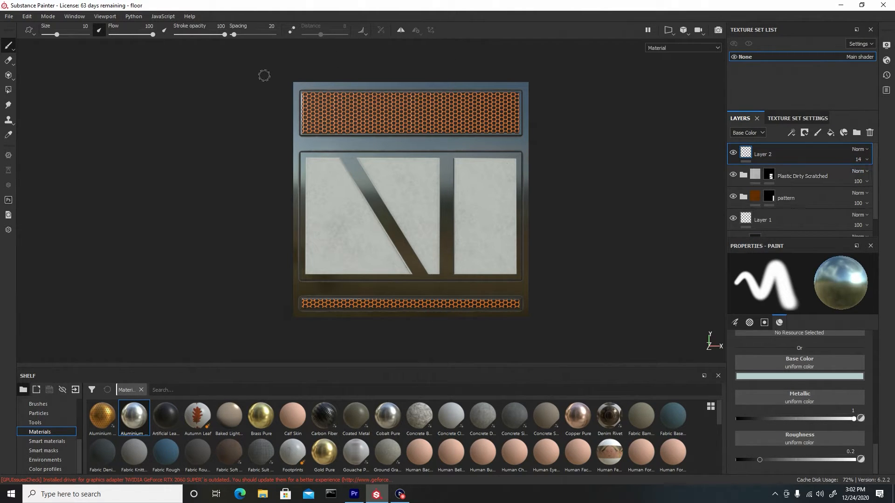
Step: Choose the Artistic Heavy brush and set its flow to 11 and stroke opacity to 39
{"action": "left_click", "coordinate": [39, 404]}
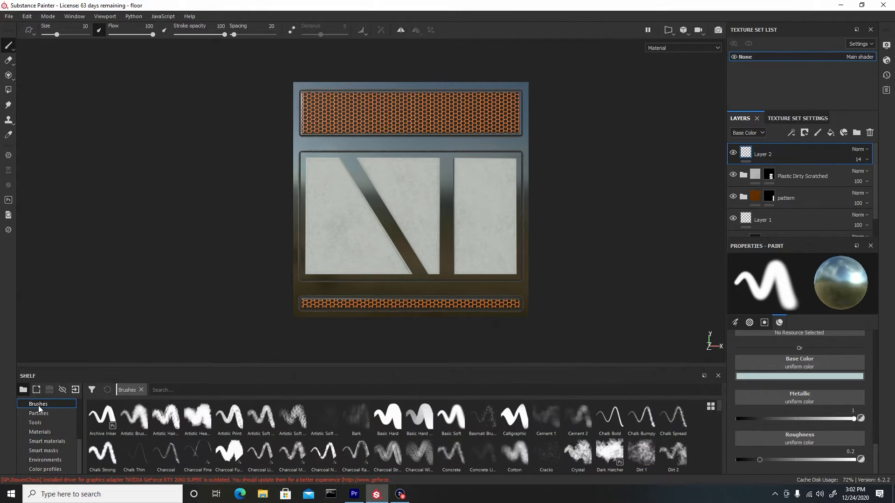
{"action": "left_click", "coordinate": [198, 415]}
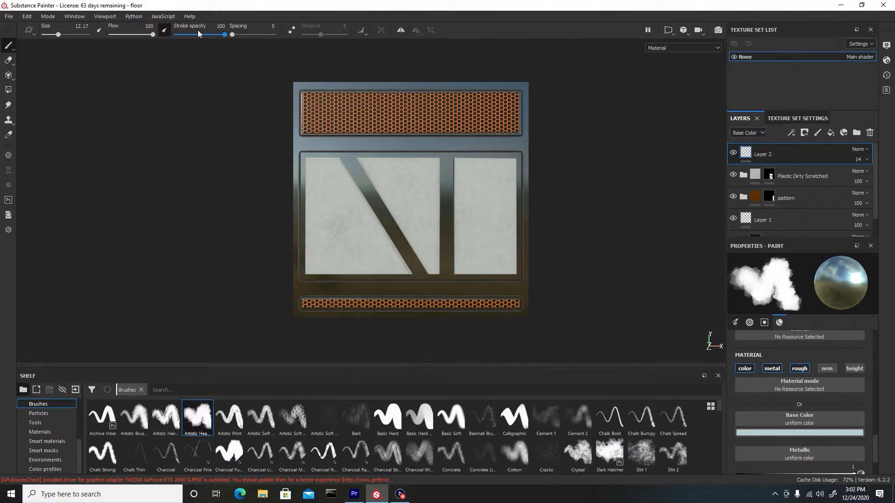
{"action": "left_click_drag", "start_coordinate": [192, 35], "coordinate": [185, 37]}
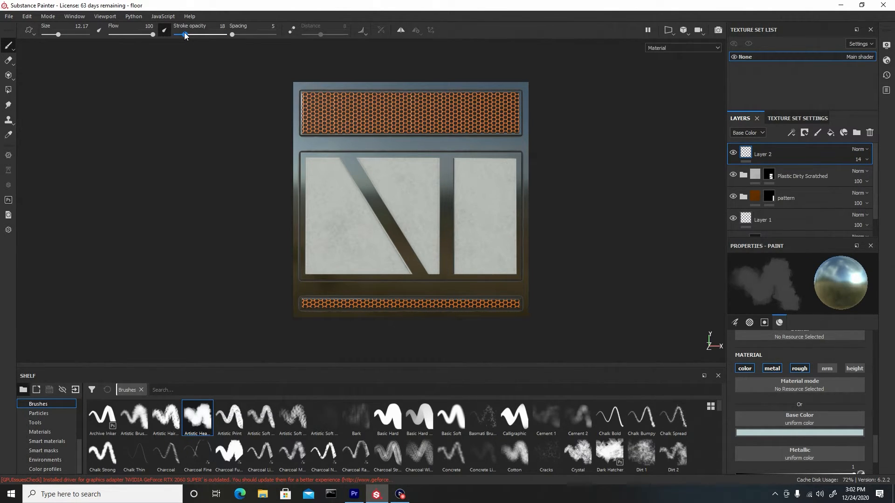
{"action": "left_click", "coordinate": [117, 34]}
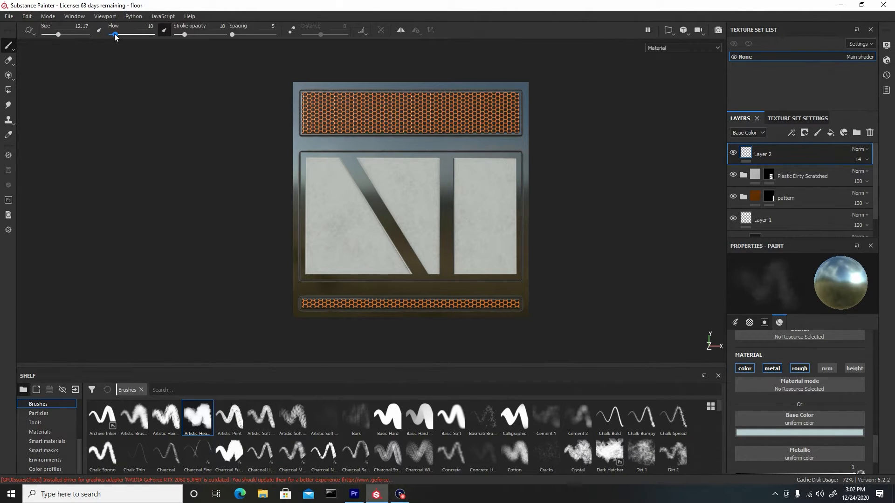
{"action": "left_click_drag", "start_coordinate": [115, 35], "coordinate": [116, 36]}
{"action": "scroll", "coordinate": [385, 219], "scroll_direction": "up", "scroll_amount": 3}
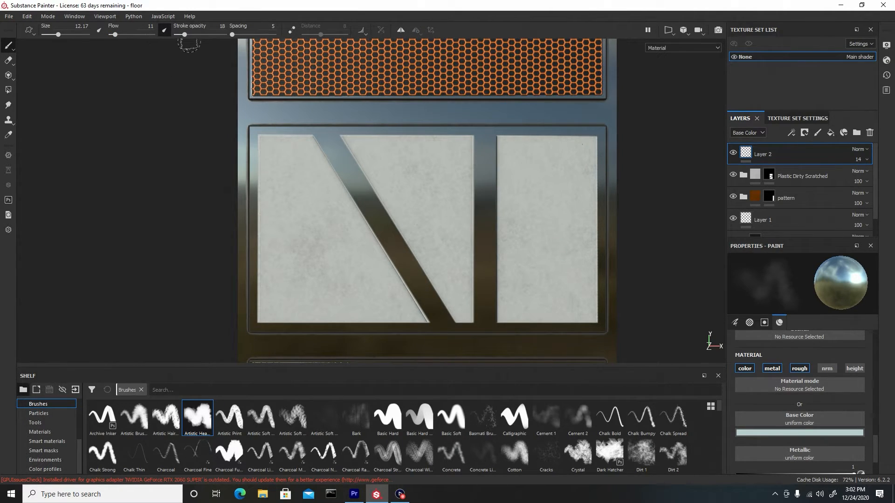
{"action": "left_click", "coordinate": [194, 34]}
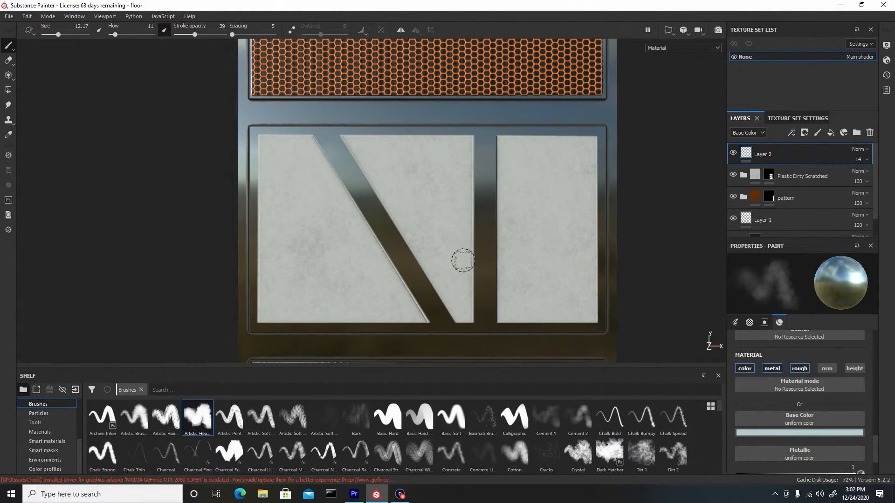
Step: Paint faint smudges on Layer 2 above the lower hexagon strip and along the diagonal groove with a brush size of 15.13
{"action": "middle_click_drag", "start_coordinate": [462, 260], "coordinate": [390, 170], "text": "alt"}
{"action": "mouse_move", "coordinate": [290, 94]}
{"action": "middle_mouse_down", "text": "alt"}
{"action": "mouse_move", "coordinate": [306, 143]}
{"action": "mouse_move", "coordinate": [284, 86]}
{"action": "middle_mouse_up", "text": "alt"}
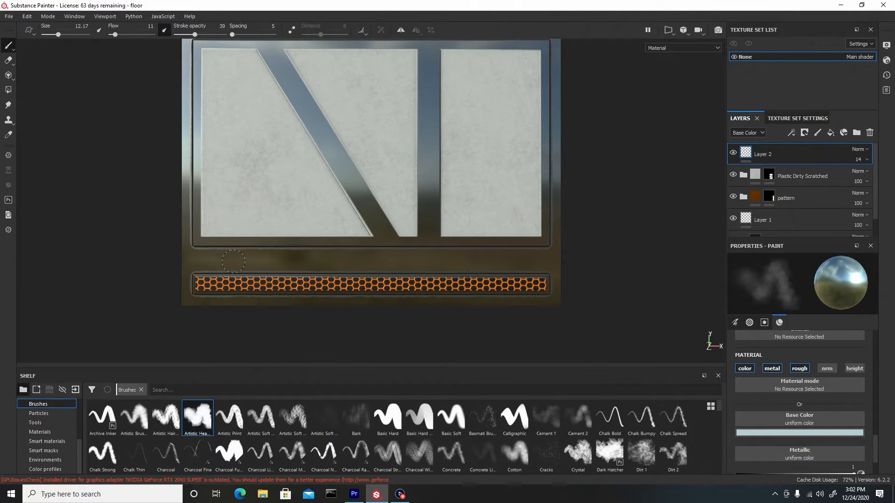
{"action": "right_click_drag", "start_coordinate": [225, 262], "coordinate": [231, 261], "text": "ctrl"}
{"action": "left_click_drag", "start_coordinate": [205, 260], "coordinate": [277, 261]}
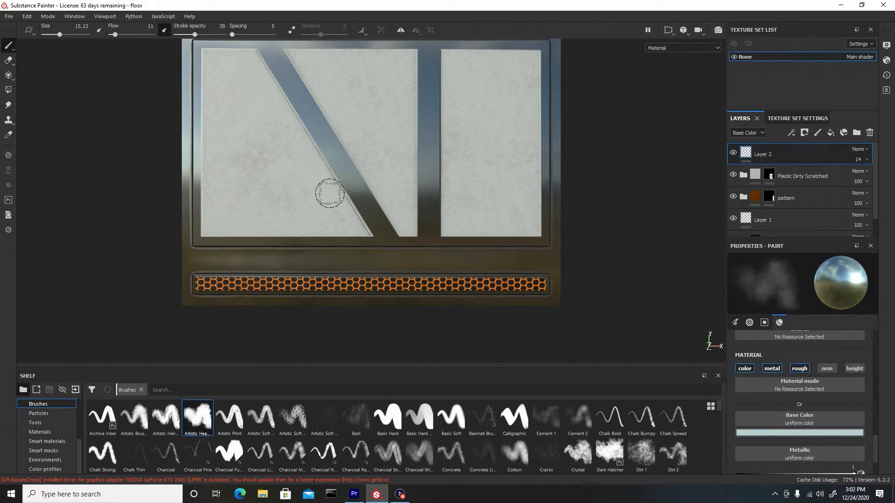
{"action": "middle_click_drag", "start_coordinate": [330, 194], "coordinate": [320, 214], "text": "alt"}
{"action": "left_click", "coordinate": [293, 122]}
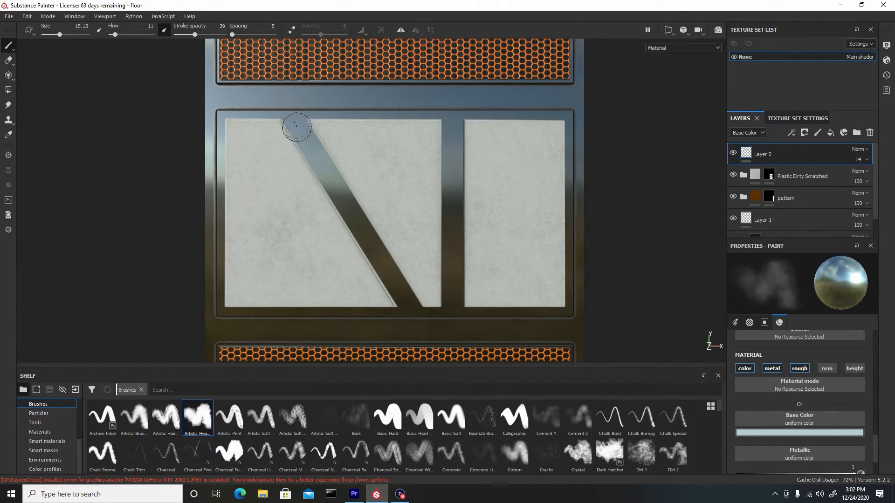
{"action": "left_click", "coordinate": [406, 301], "text": "shift"}
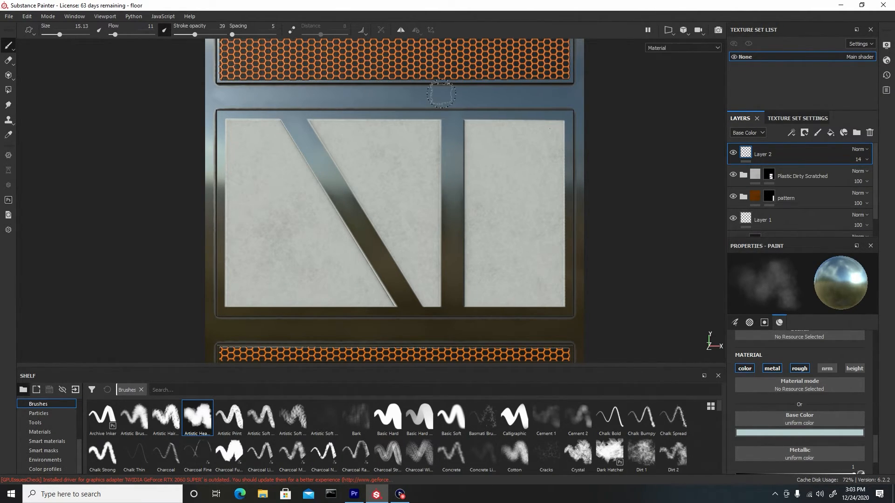
{"action": "middle_click_drag", "start_coordinate": [579, 83], "coordinate": [602, 211], "text": "alt"}
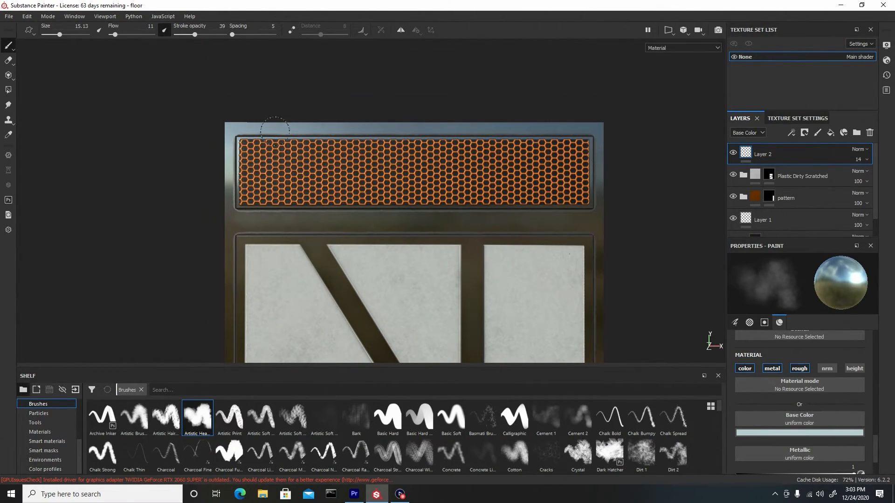
{"action": "scroll", "coordinate": [392, 320], "scroll_direction": "down", "scroll_amount": 3}
{"action": "middle_click_drag", "start_coordinate": [413, 277], "coordinate": [344, 164], "text": "alt"}
{"action": "right_click_drag", "start_coordinate": [422, 289], "coordinate": [396, 248], "text": "alt"}
{"action": "middle_click_drag", "start_coordinate": [364, 216], "coordinate": [407, 225], "text": "alt"}
{"action": "middle_click_drag", "start_coordinate": [376, 183], "coordinate": [384, 201], "text": "alt"}
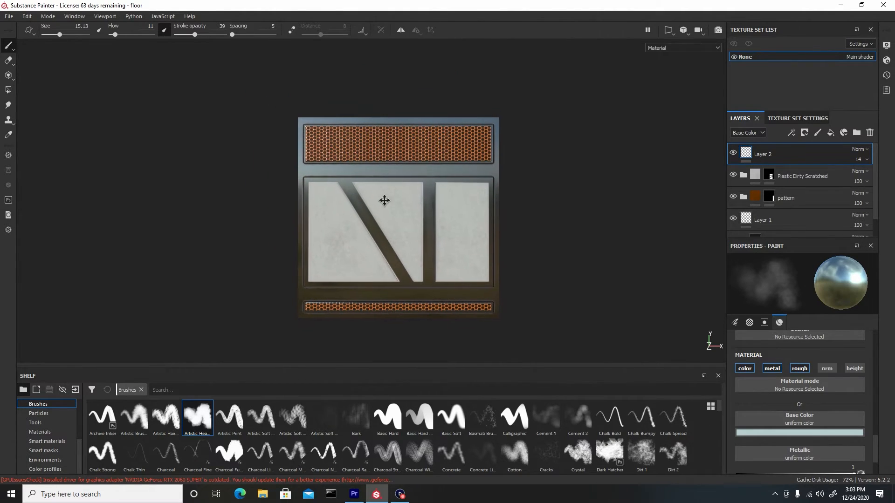
Step: Add the Plastic Glossy Stained smart material to the floor panel above Layer 2
{"action": "right_click_drag", "start_coordinate": [368, 189], "coordinate": [380, 212], "text": "alt"}
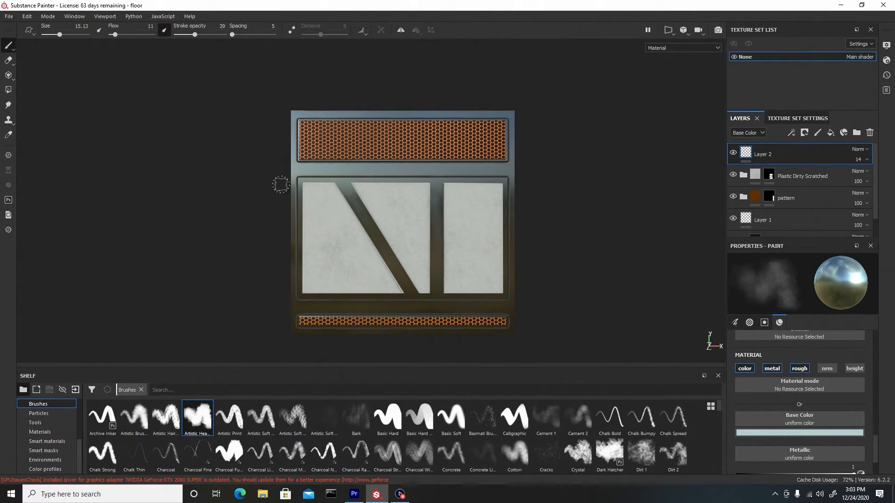
{"action": "left_click", "coordinate": [50, 442]}
{"action": "scroll", "coordinate": [513, 445], "scroll_direction": "up", "scroll_amount": 2}
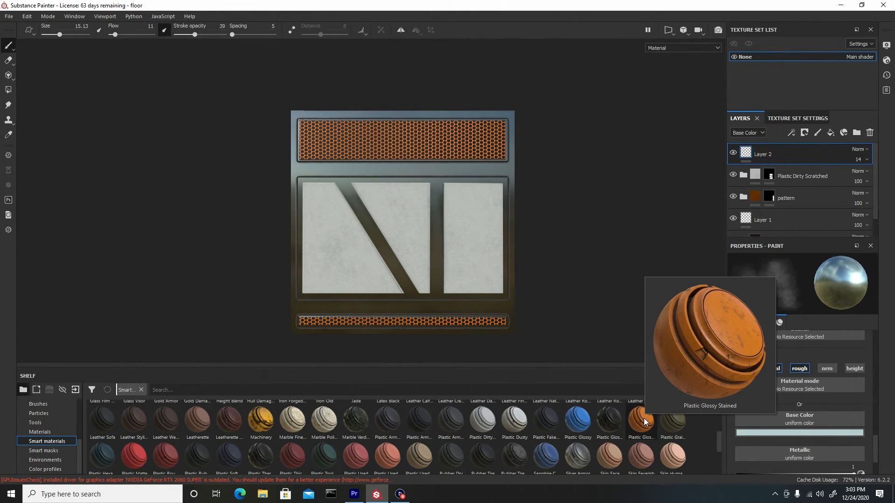
{"action": "left_click_drag", "start_coordinate": [644, 418], "coordinate": [397, 239]}
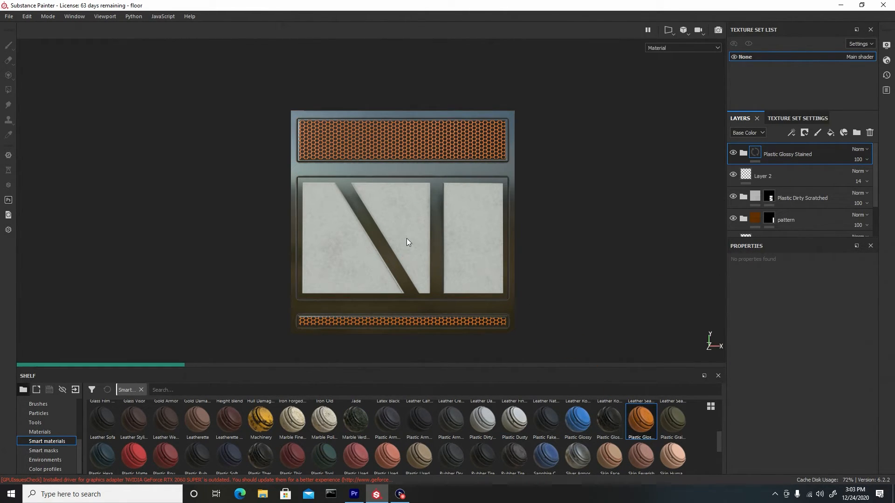
Step: Hide the Stain and Dust sublayers of Plastic Glossy Stained and add a black mask to its folder
{"action": "left_click", "coordinate": [743, 152]}
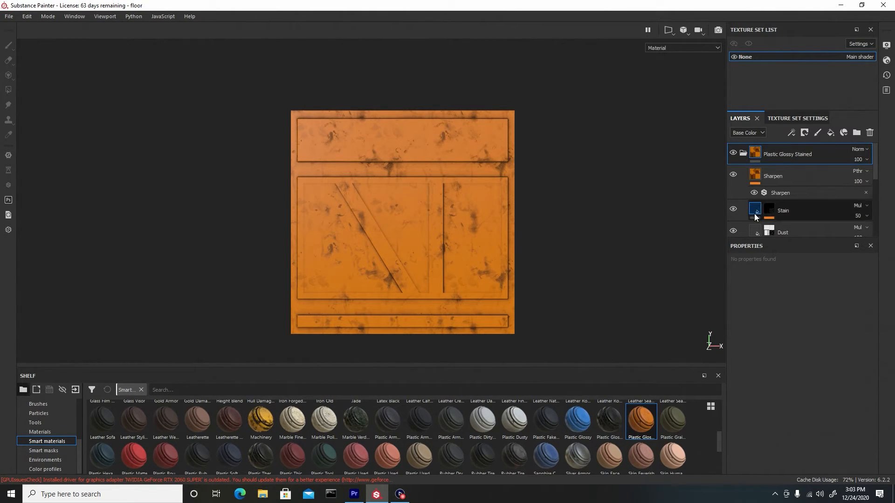
{"action": "left_click", "coordinate": [734, 232]}
{"action": "right_click", "coordinate": [804, 155]}
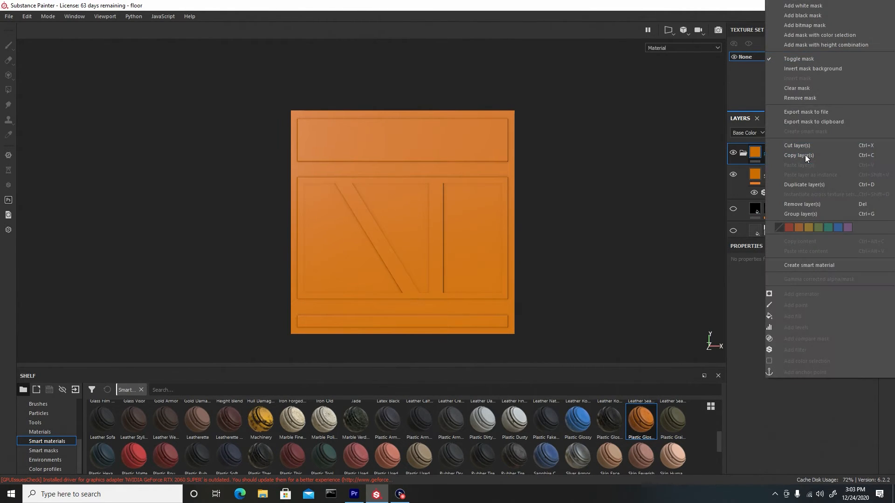
{"action": "left_click", "coordinate": [809, 17]}
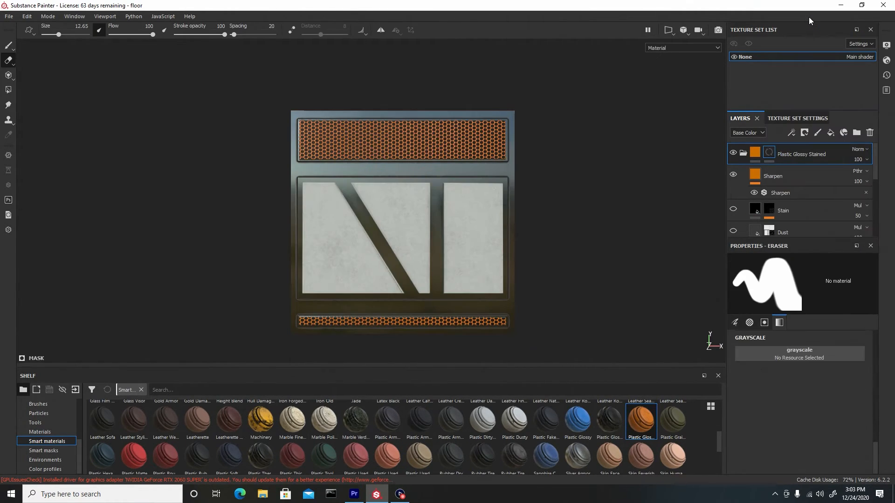
Step: Paint a straight full-width orange stripe on the mask just below the upper hexagon strip, using a brush size of 9.34
{"action": "key", "text": "bracketleft"}
{"action": "key", "text": "bracketleft"}
{"action": "key", "text": "bracketleft"}
{"action": "key", "text": "bracketleft"}
{"action": "key", "text": "bracketleft"}
{"action": "key", "text": "bracketleft"}
{"action": "key", "text": "bracketleft"}
{"action": "key", "text": "bracketleft"}
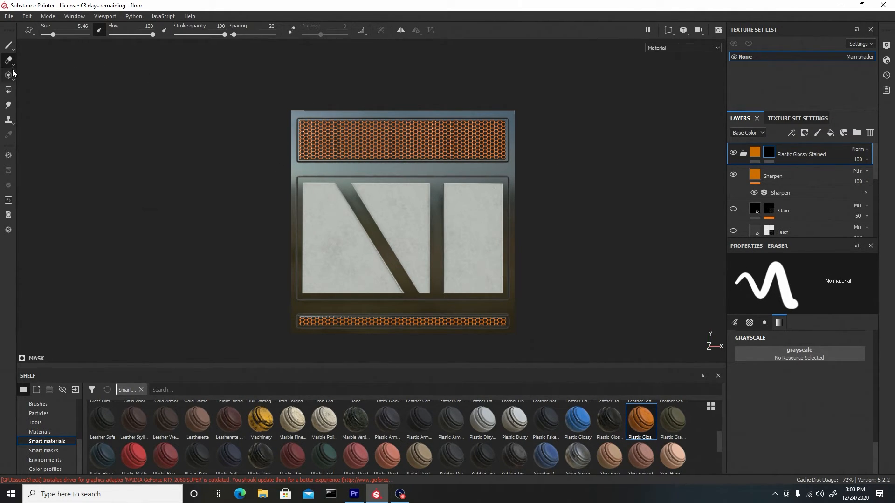
{"action": "left_click", "coordinate": [8, 46]}
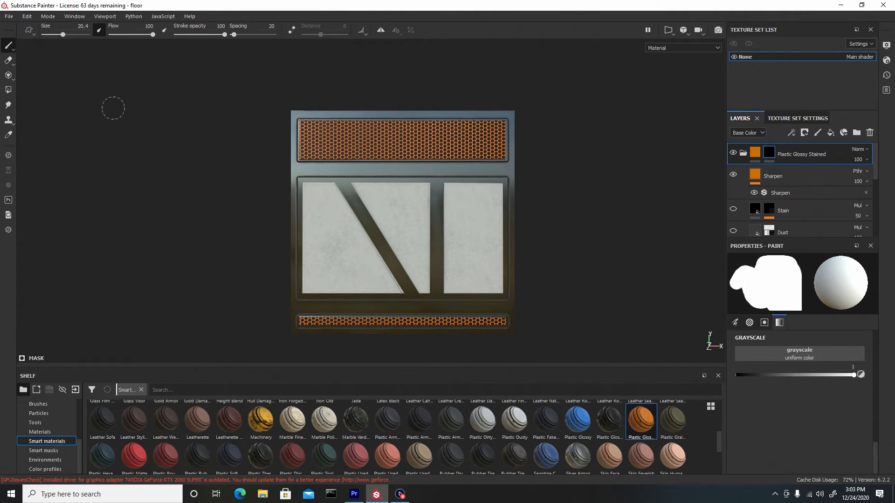
{"action": "key", "text": "bracketleft"}
{"action": "key", "text": "bracketleft"}
{"action": "key", "text": "bracketleft"}
{"action": "key", "text": "bracketleft"}
{"action": "key", "text": "bracketleft"}
{"action": "key", "text": "bracketleft"}
{"action": "key", "text": "bracketleft"}
{"action": "key", "text": "bracketleft"}
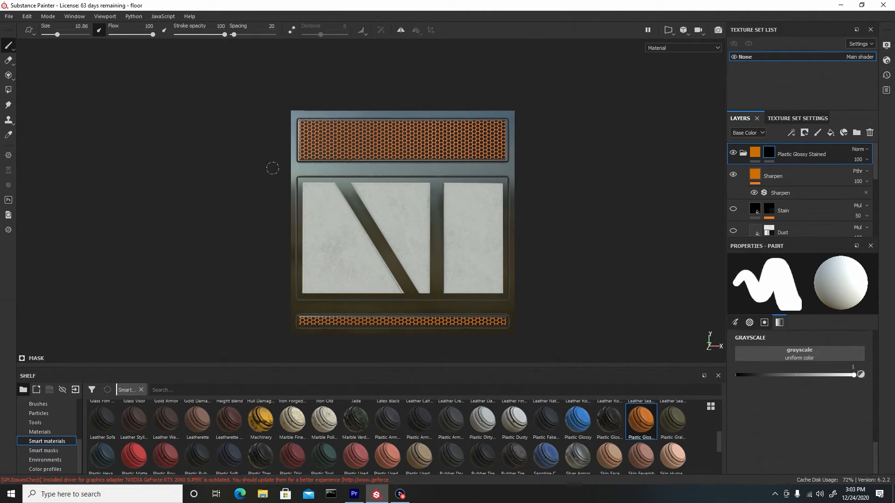
{"action": "left_click", "coordinate": [555, 168], "text": "shift"}
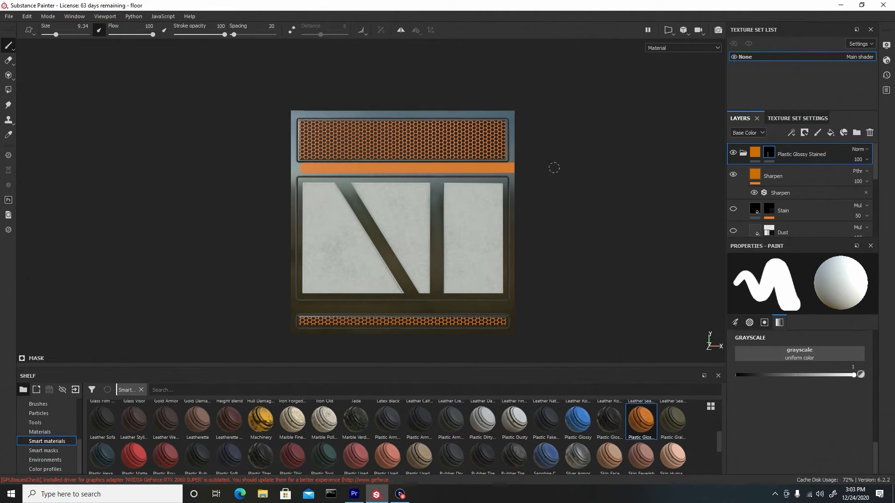
{"action": "key", "text": "ctrl"}
{"action": "key", "text": "shift"}
{"action": "key", "text": "ctrl"}
Step: Paint a thin straight orange line on the mask across the full panel width just above the lower hexagon strip, with brush size 1.82
{"action": "middle_click_drag", "start_coordinate": [530, 318], "coordinate": [521, 252], "text": "alt"}
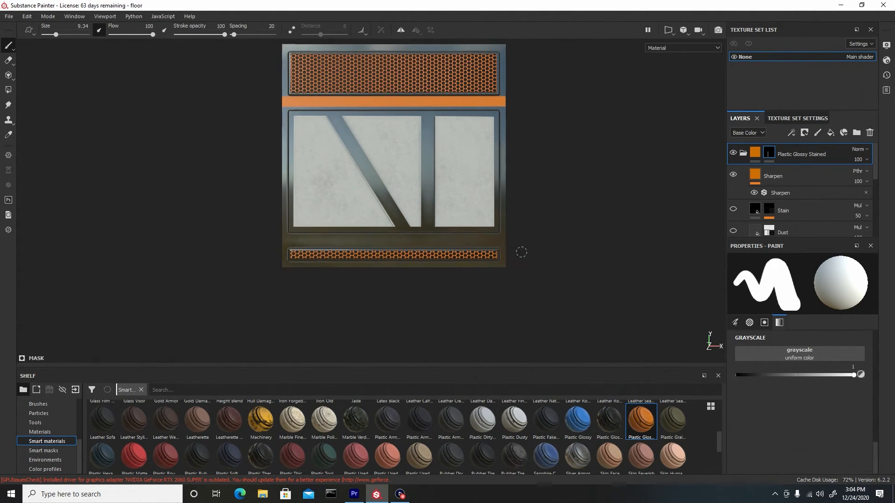
{"action": "mouse_move", "coordinate": [529, 250]}
{"action": "right_mouse_down", "text": "alt"}
{"action": "mouse_move", "coordinate": [432, 232]}
{"action": "mouse_move", "coordinate": [448, 227]}
{"action": "mouse_move", "coordinate": [520, 366]}
{"action": "right_mouse_up", "text": "alt"}
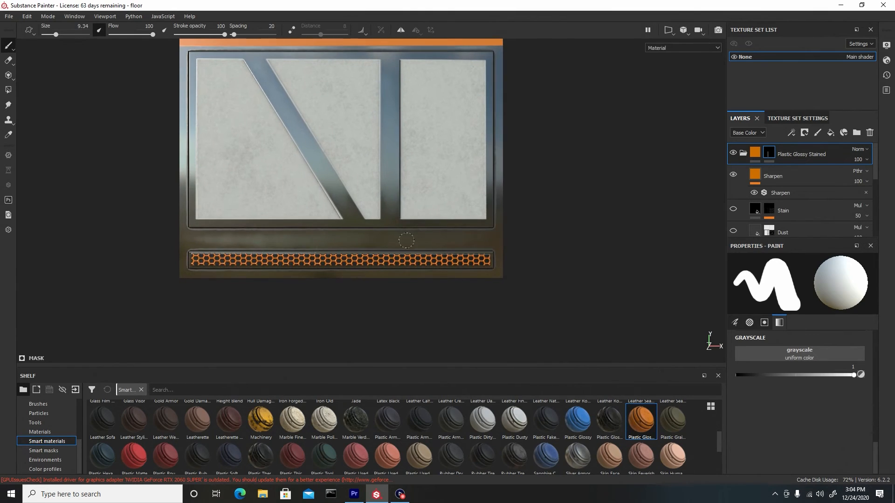
{"action": "right_click_drag", "start_coordinate": [406, 240], "coordinate": [391, 235], "text": "ctrl"}
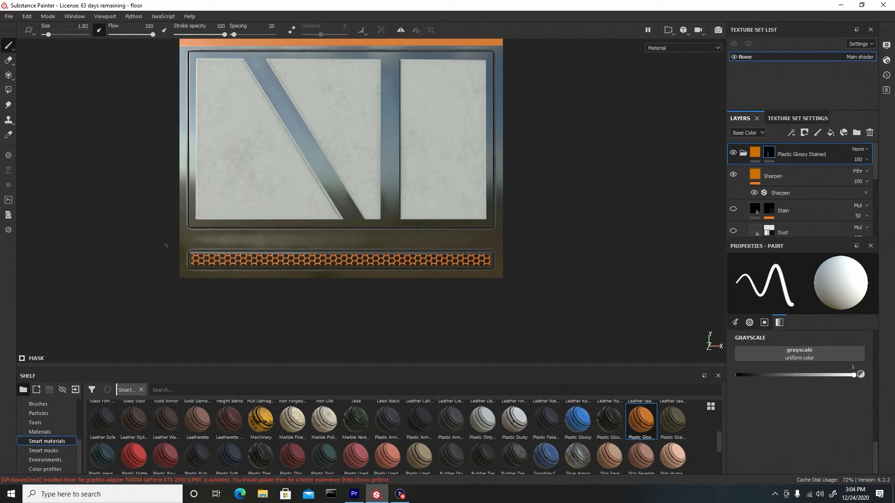
{"action": "left_click", "coordinate": [584, 247], "text": "shift"}
{"action": "right_click_drag", "start_coordinate": [576, 287], "coordinate": [545, 150], "text": "alt"}
{"action": "middle_click_drag", "start_coordinate": [546, 149], "coordinate": [519, 207], "text": "alt"}
{"action": "right_click_drag", "start_coordinate": [506, 154], "coordinate": [485, 160], "text": "alt"}
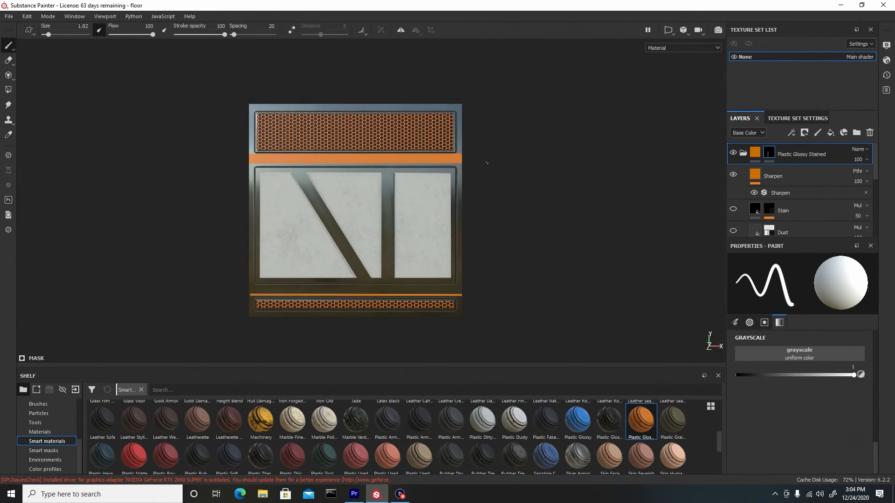
{"action": "middle_click_drag", "start_coordinate": [485, 160], "coordinate": [526, 183], "text": "alt"}
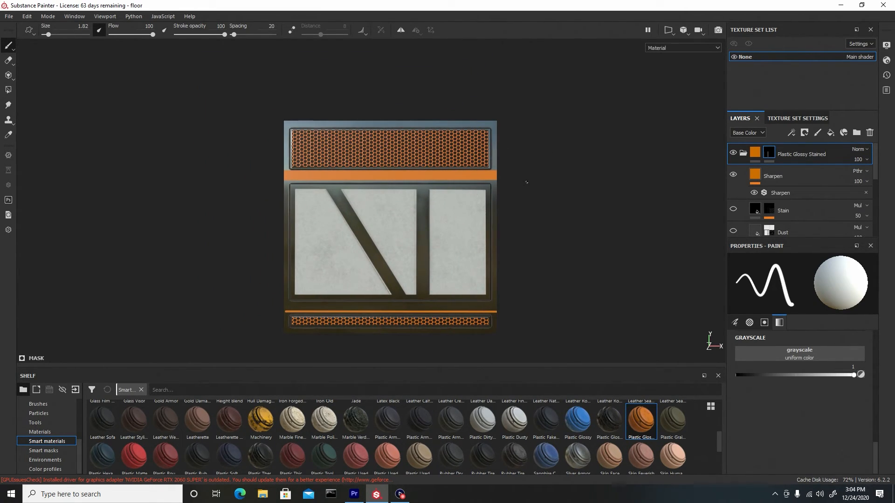
Step: Open the texture export settings and set the output directory to a new folder named Floorpanel_textures inside Low Poly
{"action": "left_click", "coordinate": [8, 16]}
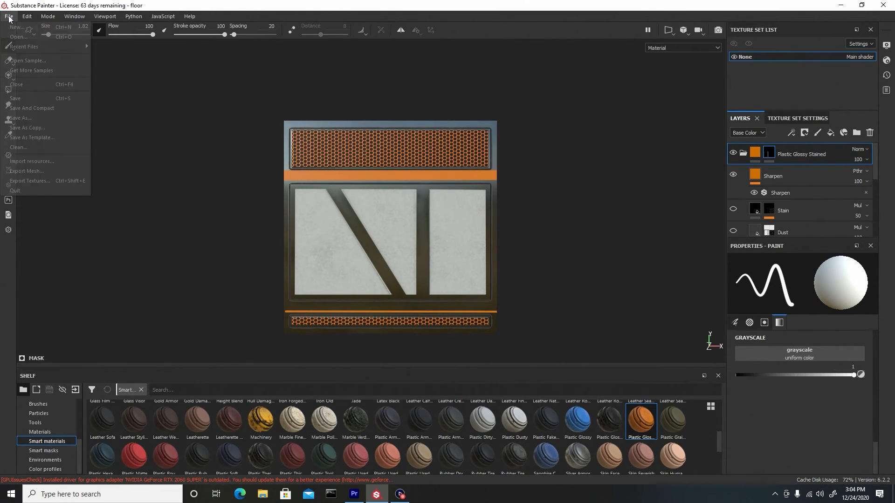
{"action": "left_click", "coordinate": [38, 181]}
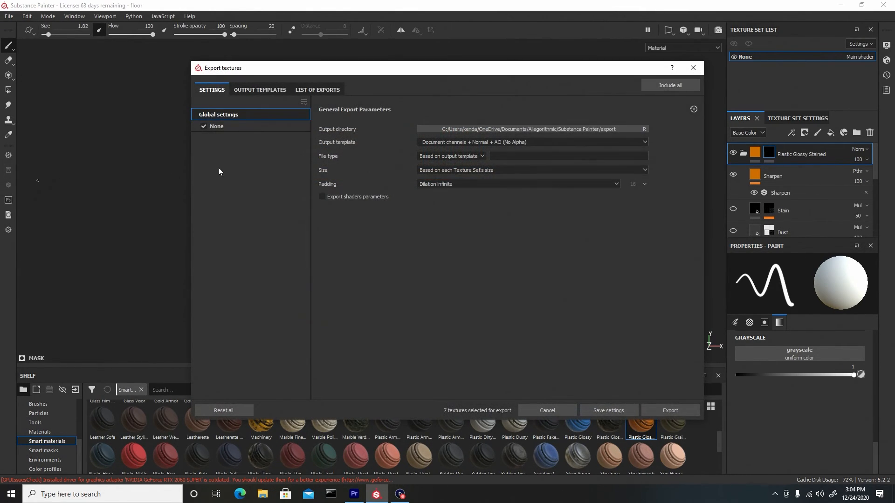
{"action": "left_click", "coordinate": [466, 129]}
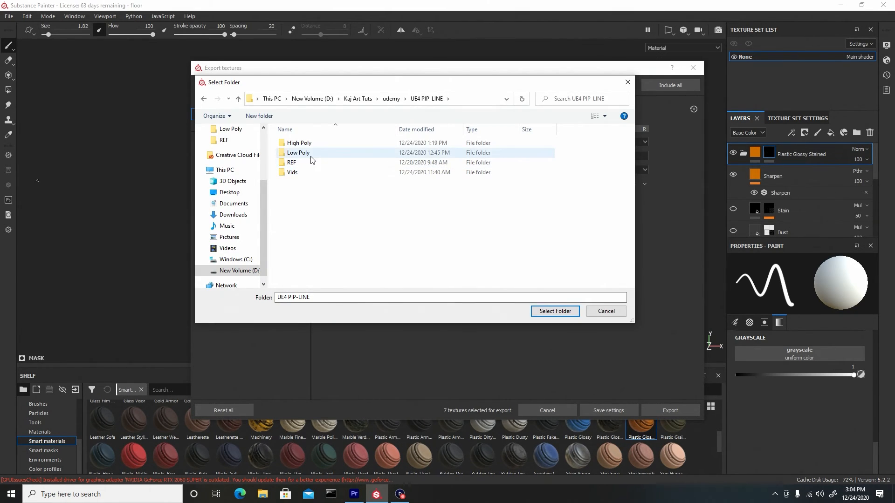
{"action": "double_click", "coordinate": [311, 156]}
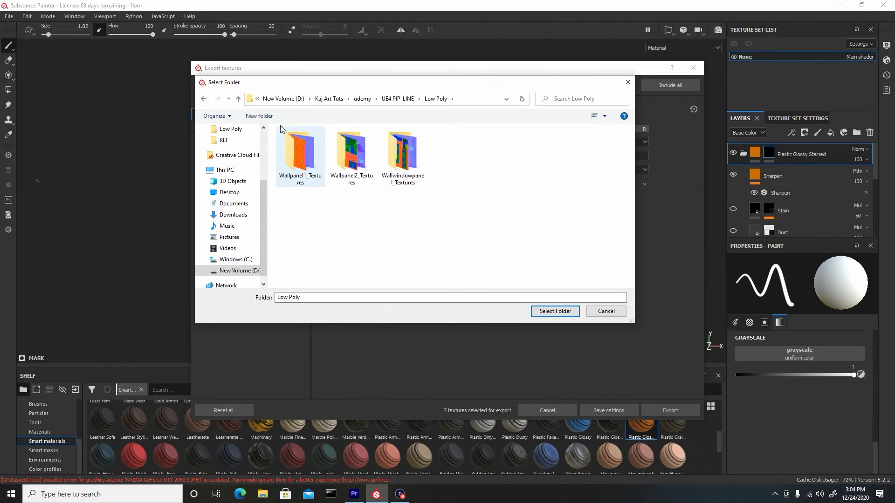
{"action": "left_click", "coordinate": [260, 116]}
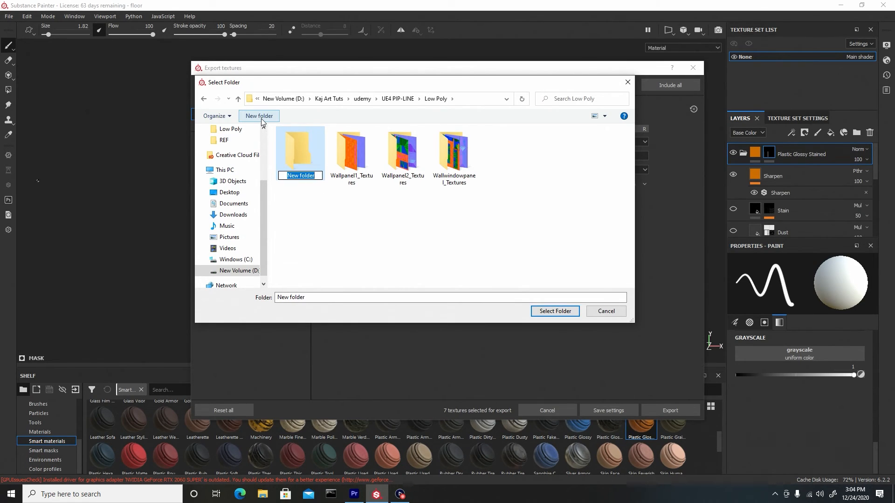
{"action": "type", "text": "Floorpanel_textures"}
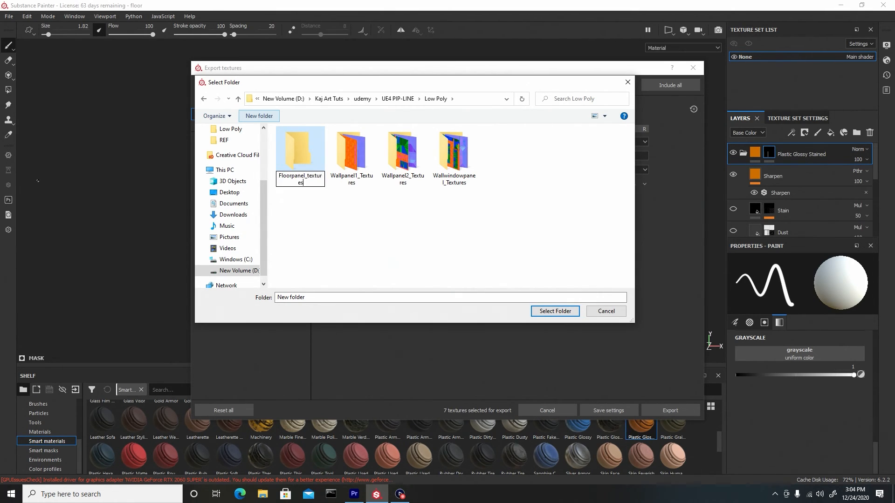
{"action": "left_click", "coordinate": [365, 209]}
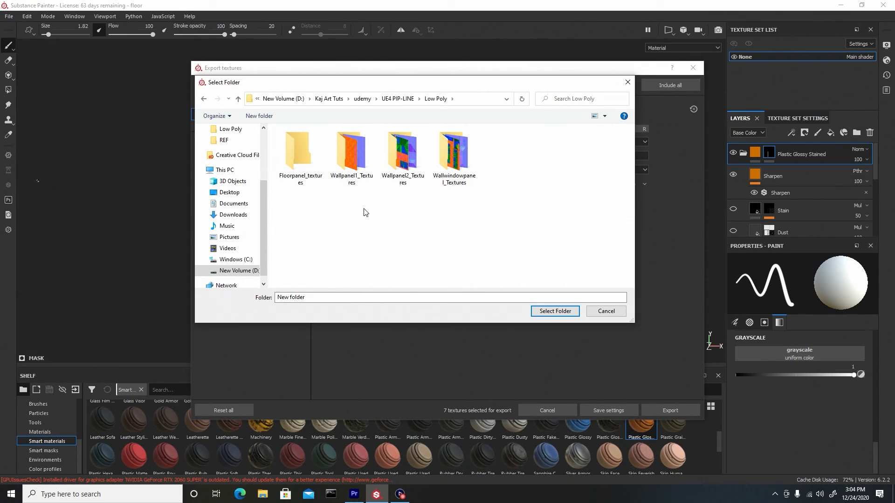
{"action": "left_click", "coordinate": [304, 144]}
{"action": "double_click", "coordinate": [303, 145]}
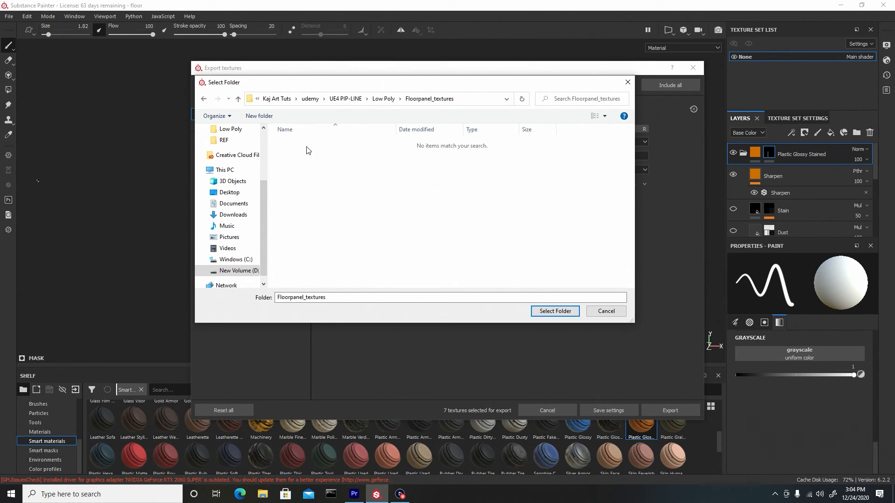
{"action": "left_click", "coordinate": [553, 313]}
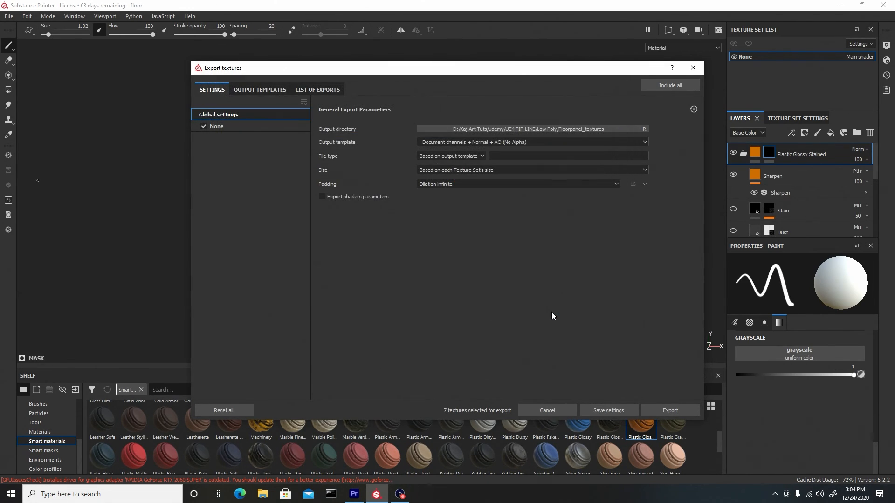
Step: Export the textures at 4096x4096 with the Unreal Engine 4 (Packed) output template
{"action": "left_click", "coordinate": [446, 143]}
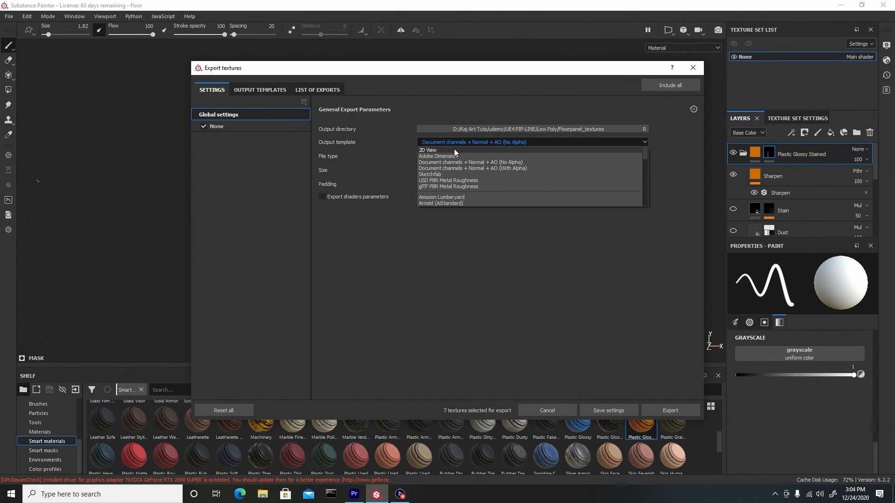
{"action": "scroll", "coordinate": [455, 149], "scroll_direction": "down", "scroll_amount": 8}
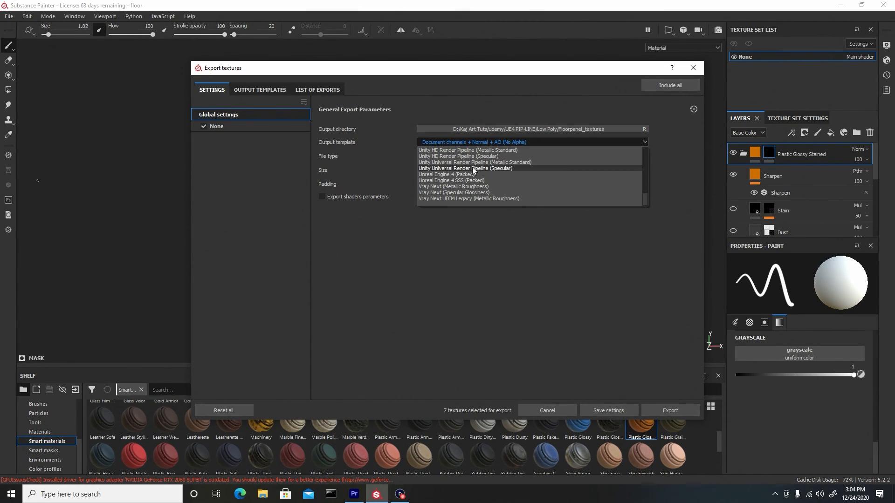
{"action": "left_click", "coordinate": [469, 174]}
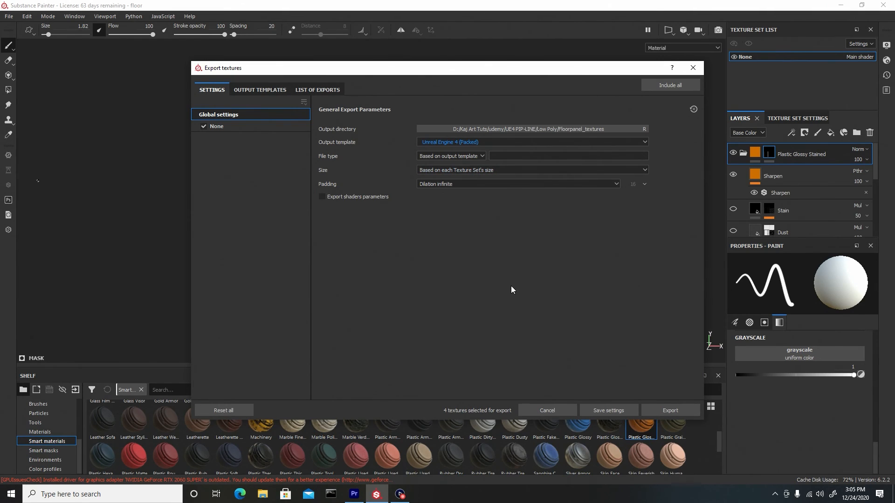
{"action": "left_click", "coordinate": [504, 172]}
{"action": "left_click", "coordinate": [453, 226]}
{"action": "left_click", "coordinate": [662, 408]}
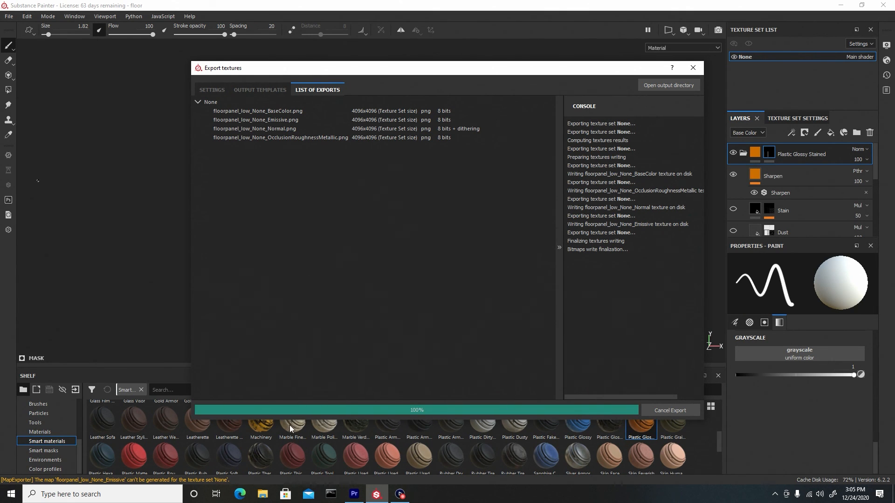
Step: In File Explorer's Low Poly folder, move the floorpanel_low model file into Floorpanel_textures and delete the floorpanel_low MTL file
{"action": "left_click", "coordinate": [264, 494]}
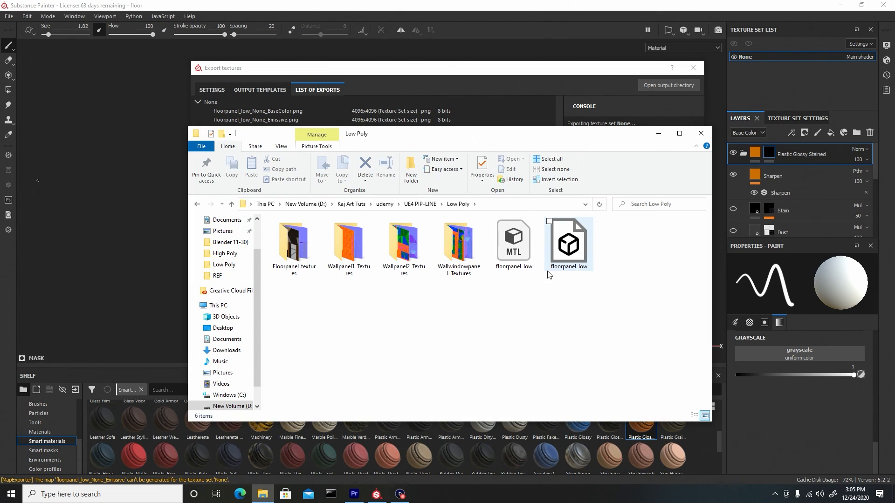
{"action": "left_click", "coordinate": [573, 247]}
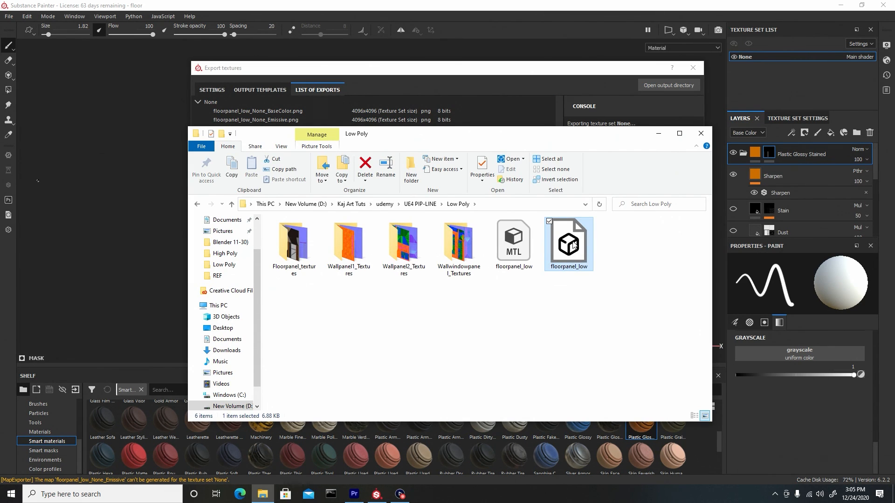
{"action": "left_click_drag", "start_coordinate": [573, 246], "coordinate": [283, 250]}
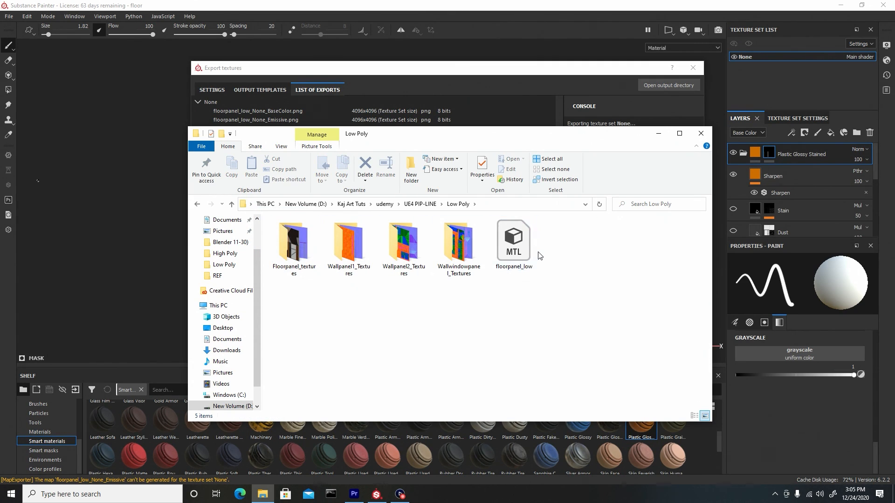
{"action": "left_click", "coordinate": [521, 246]}
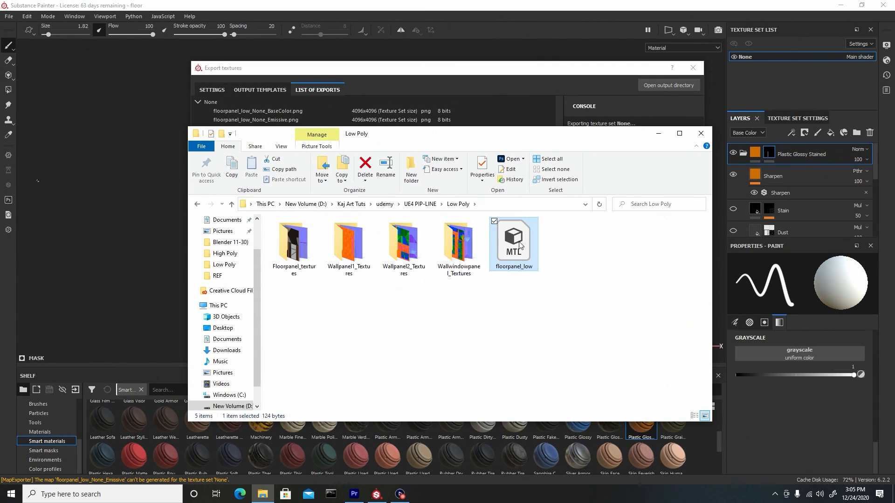
{"action": "left_click", "coordinate": [367, 164]}
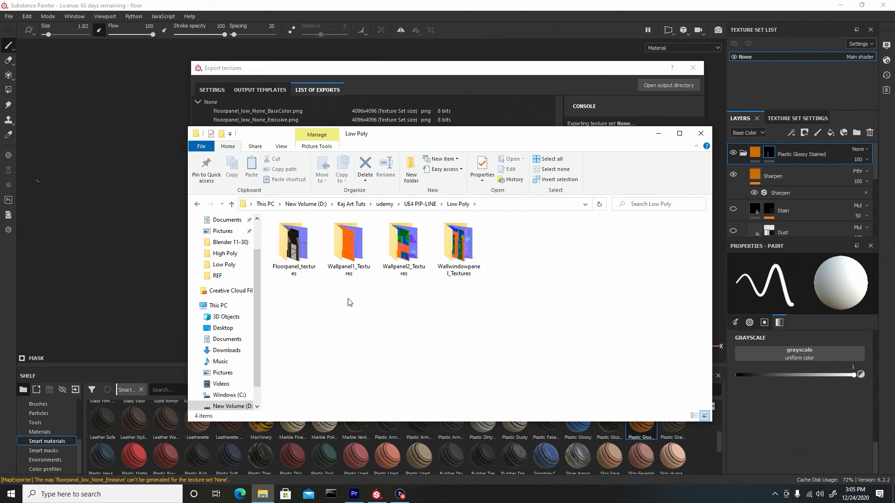